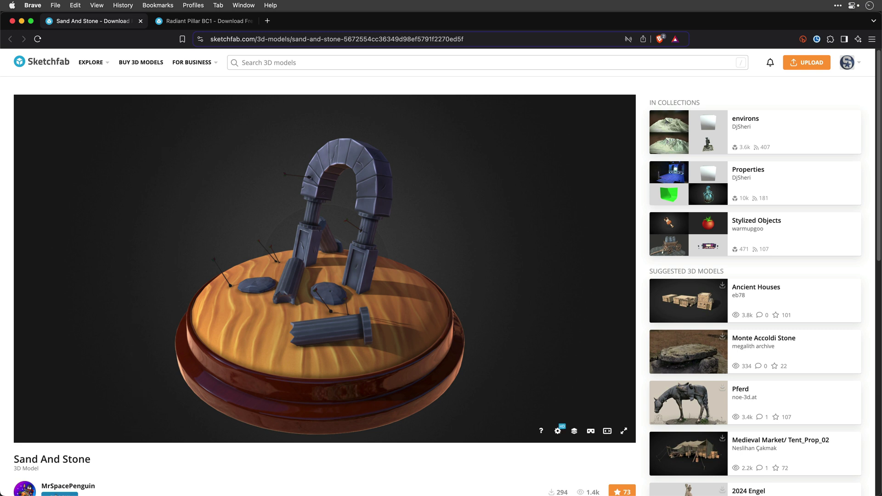
# Step: Orbit the Sand And Stone arch model, then view and orbit the Radiant Pillar BC1 spaceship
pyautogui.moveTo(340, 255)
pyautogui.mouseDown()
pyautogui.moveTo(276, 266)
pyautogui.moveTo(310, 255)
pyautogui.moveTo(278, 255)
pyautogui.mouseUp()
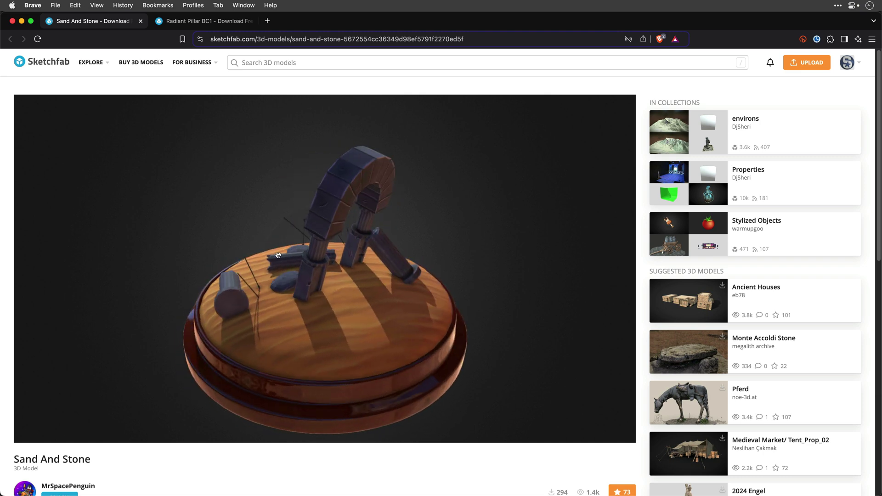
pyautogui.click(209, 20)
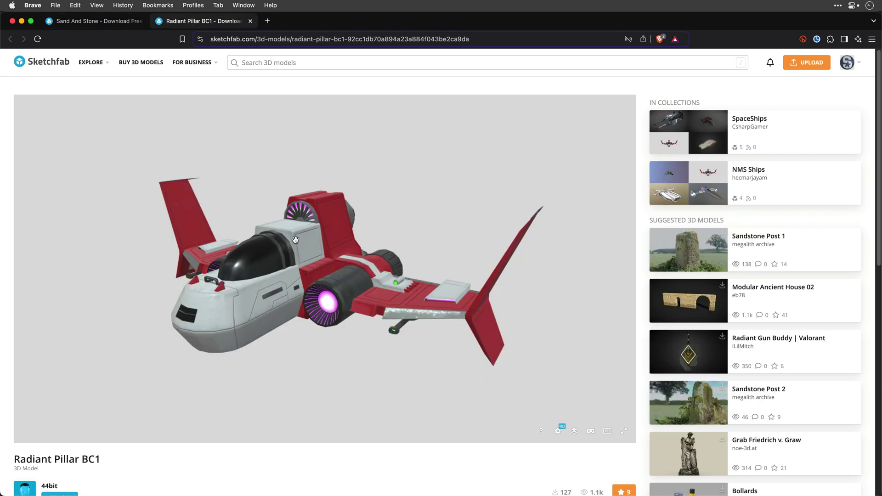
pyautogui.moveTo(295, 242)
pyautogui.mouseDown()
pyautogui.moveTo(361, 247)
pyautogui.moveTo(294, 242)
pyautogui.mouseUp()
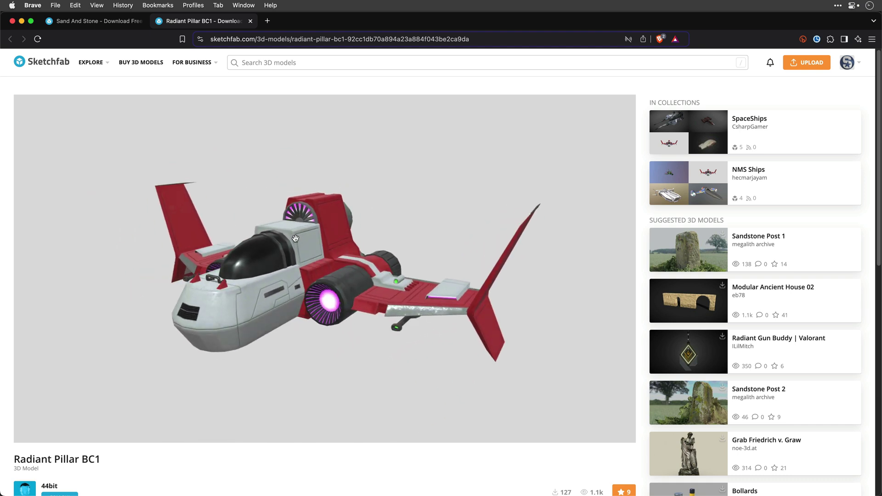
# Step: Create a 1920x1080, 25 fps composition named Stargate with a 4.0-second duration
pyautogui.press('super+Tab')
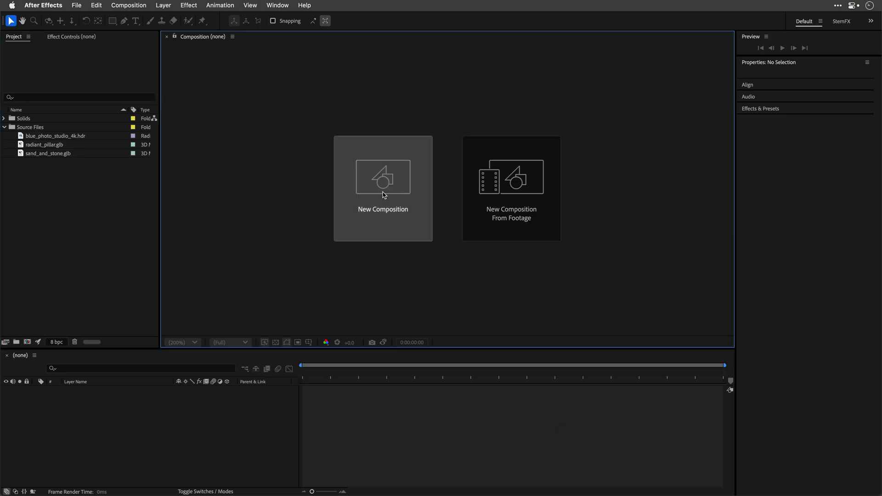
pyautogui.click(383, 193)
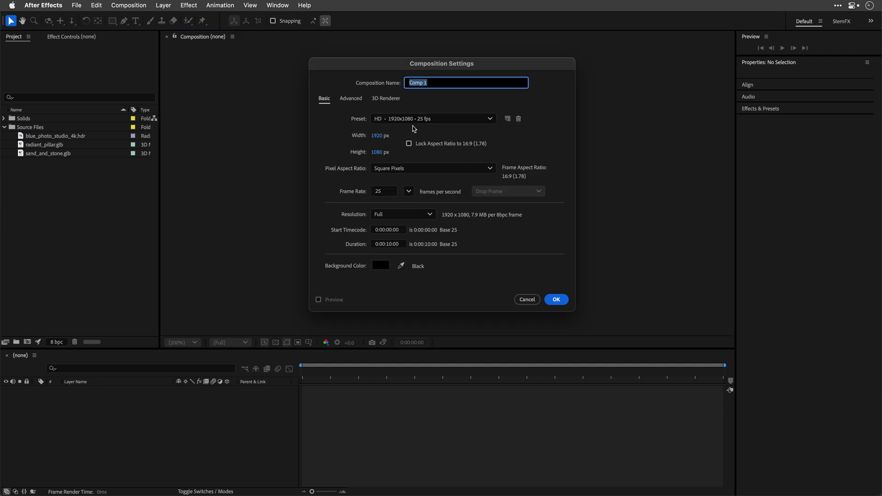
pyautogui.write('Stargate')
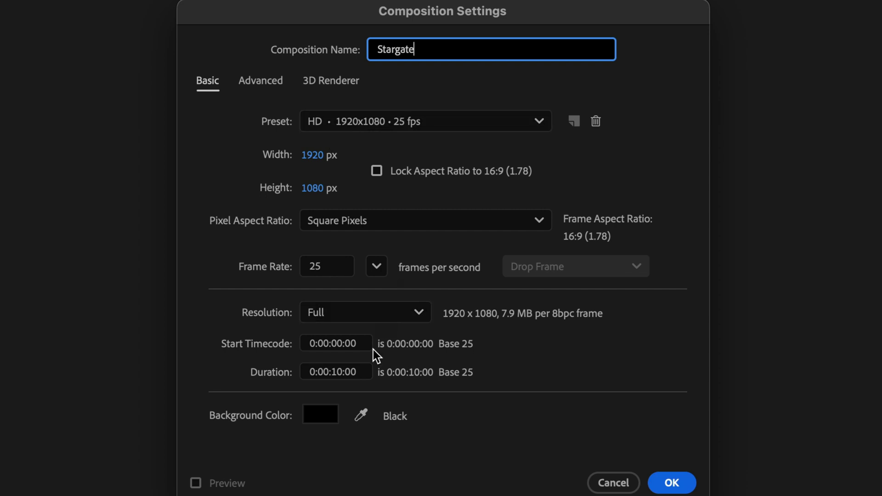
pyautogui.click(360, 372)
pyautogui.write('4.0')
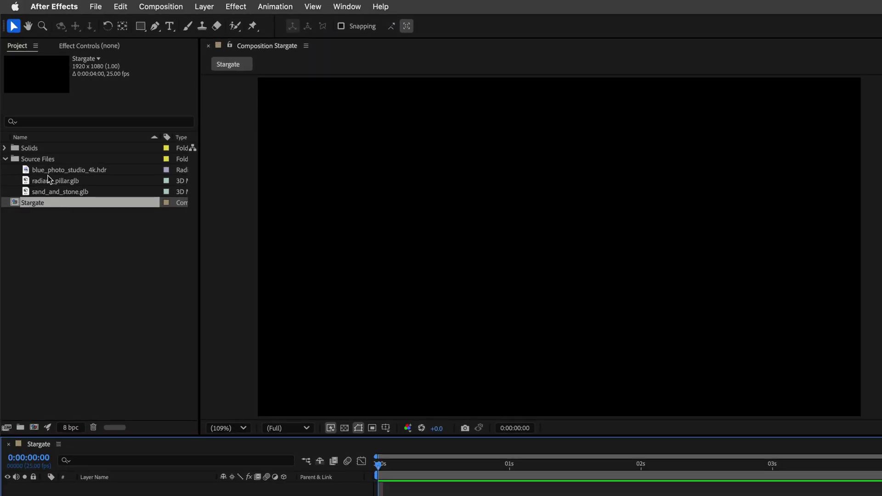
# Step: Add sand_and_stone.glb to the Stargate composition and scale it to 300%
pyautogui.click(45, 191)
pyautogui.moveTo(45, 192); pyautogui.dragTo(40, 201)
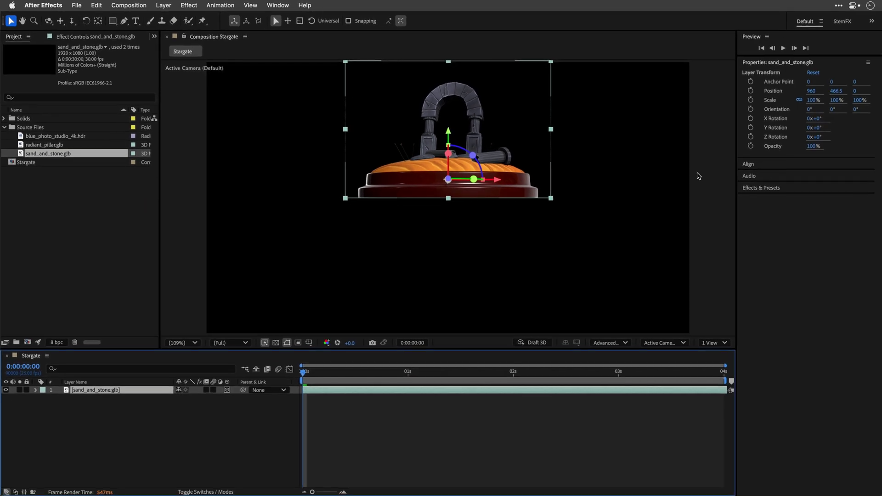
pyautogui.click(812, 100)
pyautogui.write('30')
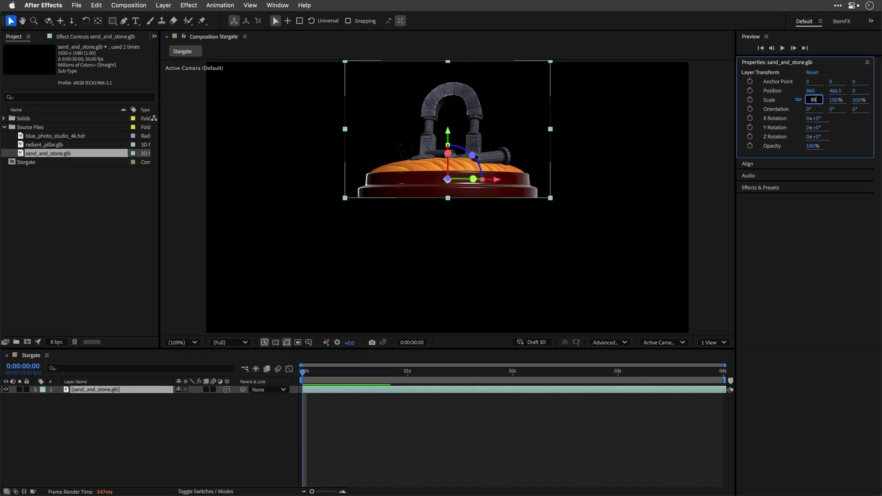
pyautogui.write('0')
pyautogui.press('Return')
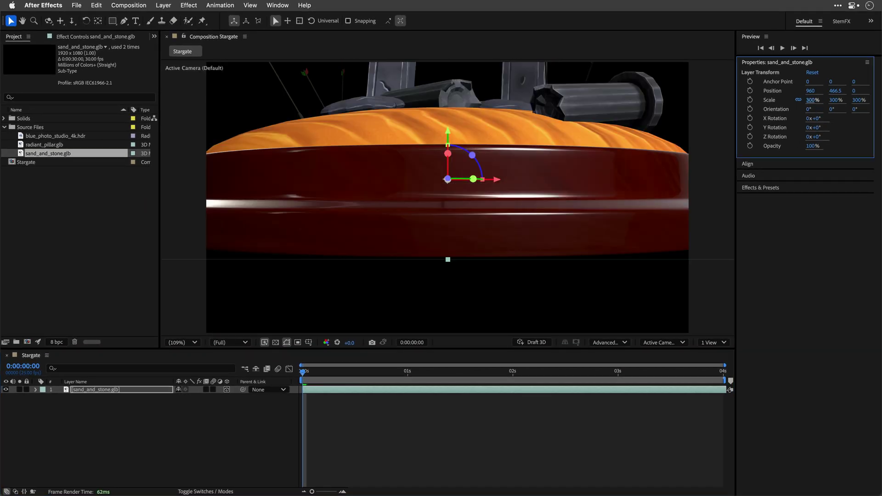
# Step: Add a 35mm camera and dolly and pan it to frame the whole stone arch
pyautogui.press('super+alt+shift+c')
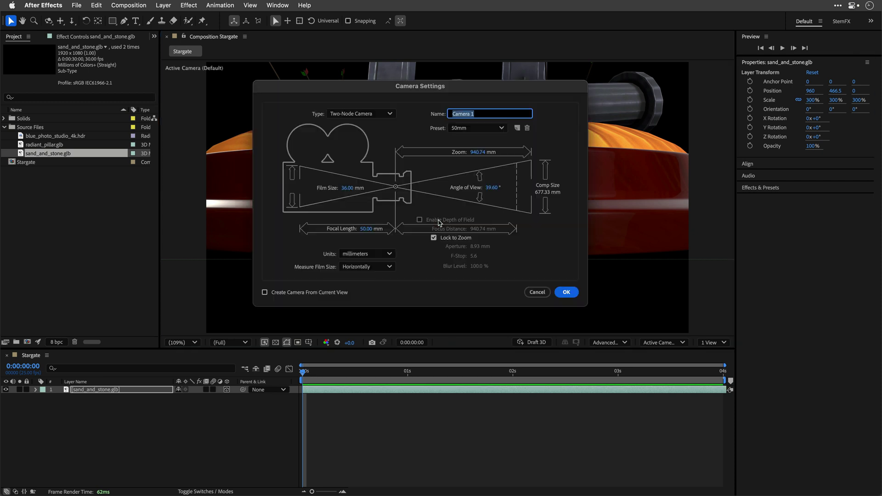
pyautogui.click(501, 129)
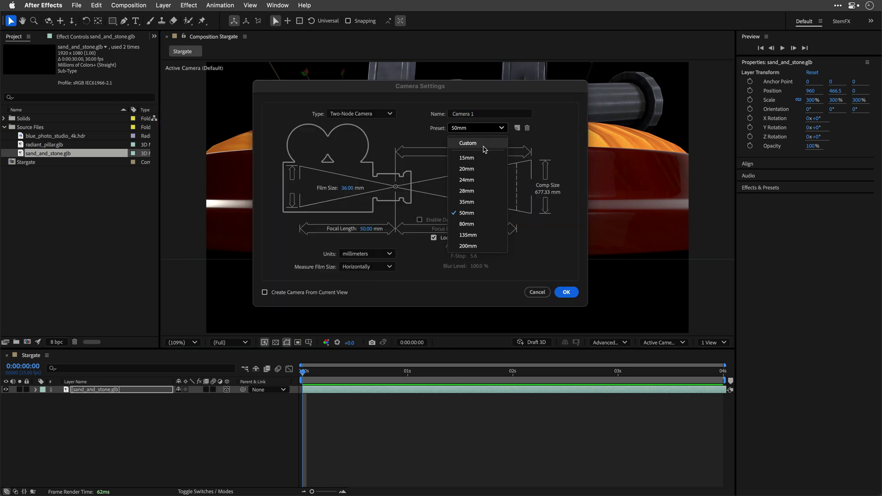
pyautogui.click(479, 202)
pyautogui.click(566, 293)
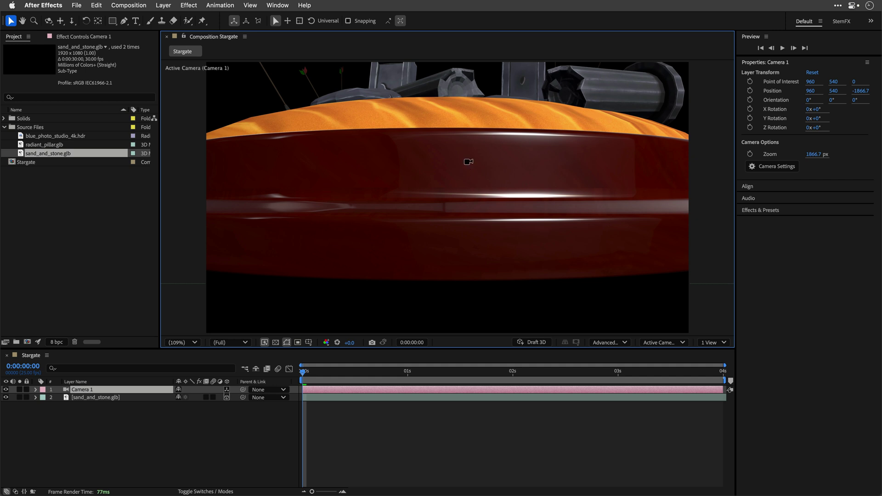
pyautogui.scroll(-5, 466, 164)
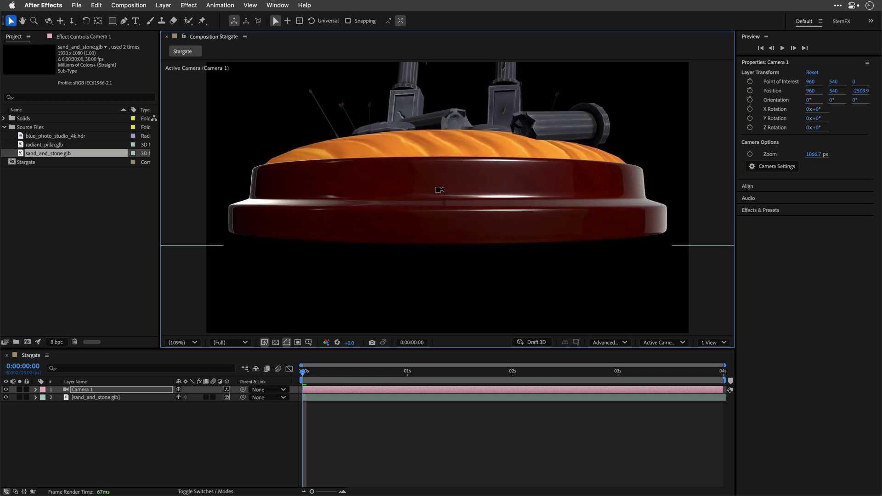
pyautogui.moveTo(439, 190); pyautogui.dragTo(459, 236)
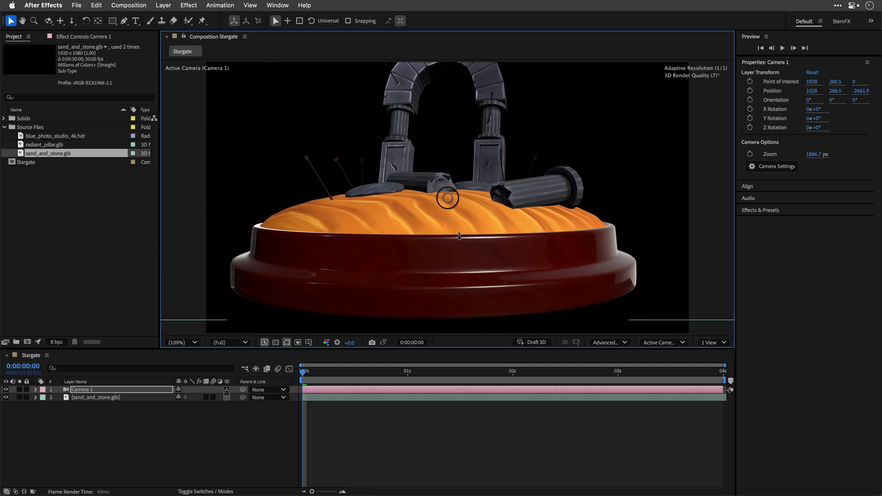
pyautogui.scroll(-3, 459, 236)
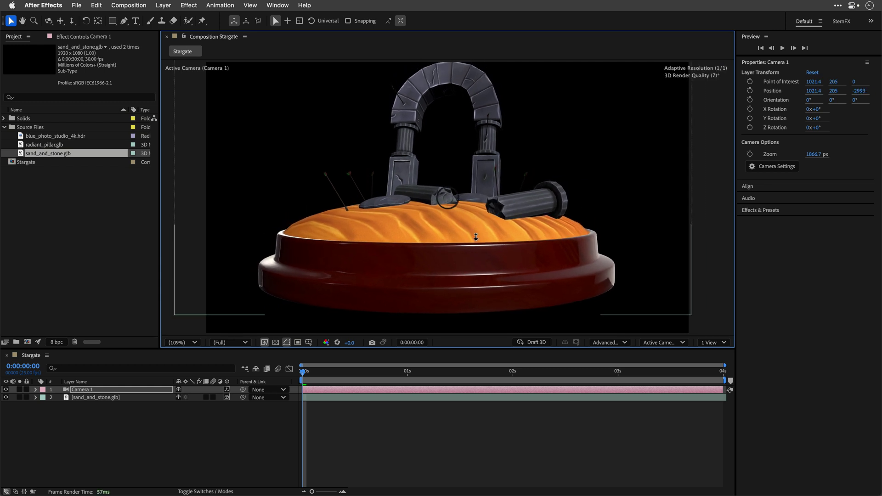
pyautogui.moveTo(465, 220); pyautogui.dragTo(463, 236)
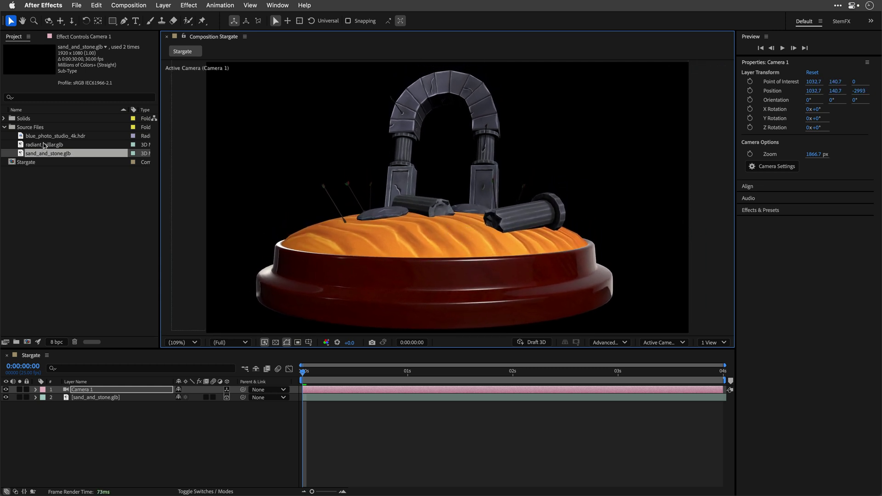
# Step: Add radiant_pillar.glb to the composition and raise it between the arch pillars
pyautogui.moveTo(45, 145); pyautogui.dragTo(73, 390)
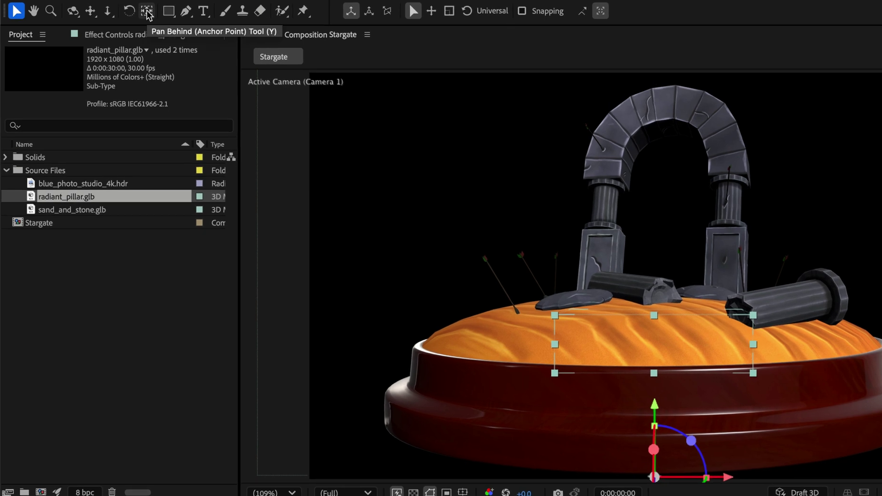
pyautogui.click(147, 12)
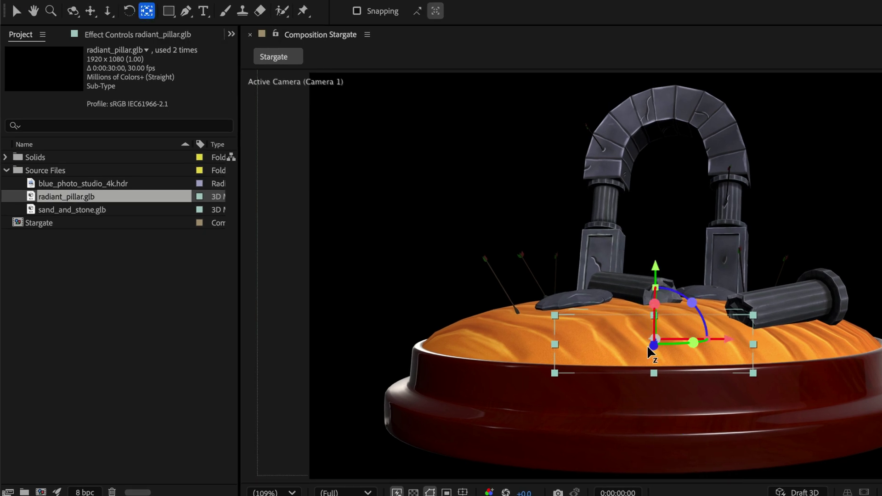
pyautogui.click(649, 348)
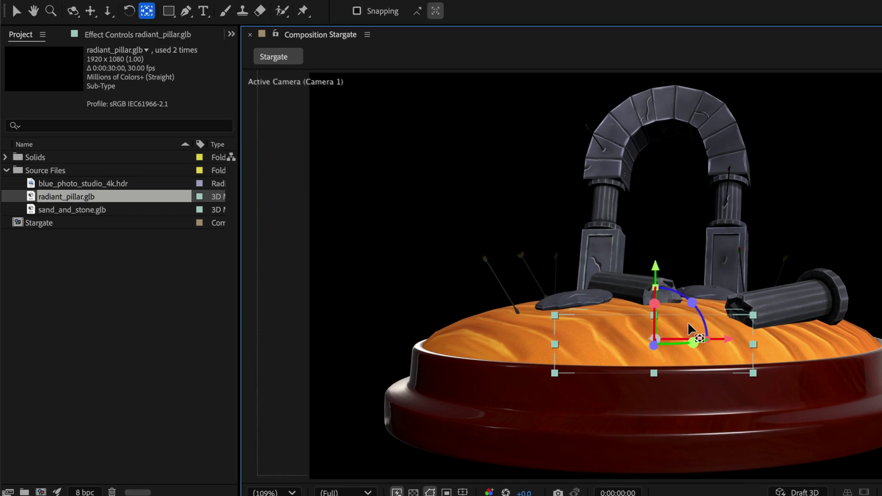
pyautogui.press('v')
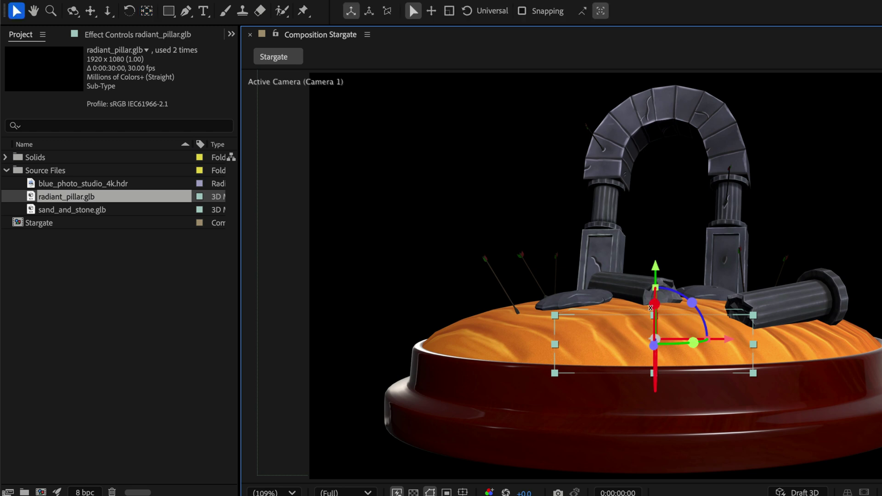
pyautogui.moveTo(655, 271); pyautogui.dragTo(666, 146)
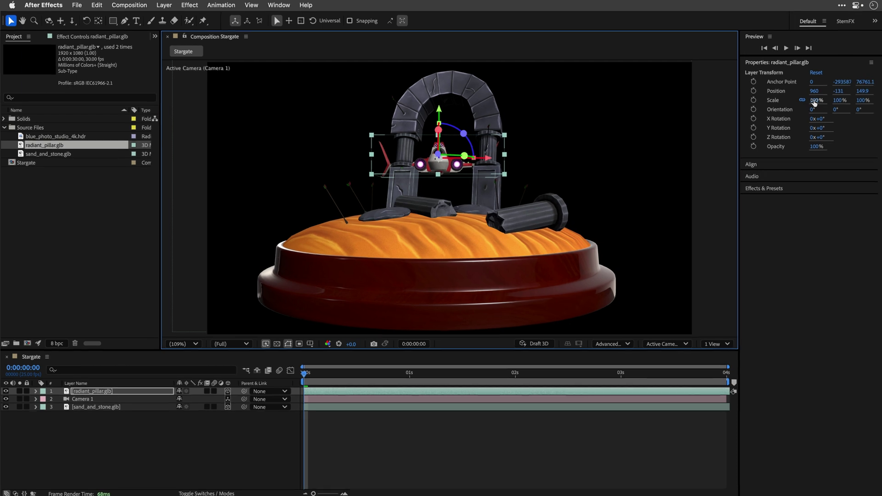
# Step: Scale the spaceship to 35% and move its layer below Camera 1
pyautogui.click(881, 130)
pyautogui.press('Return')
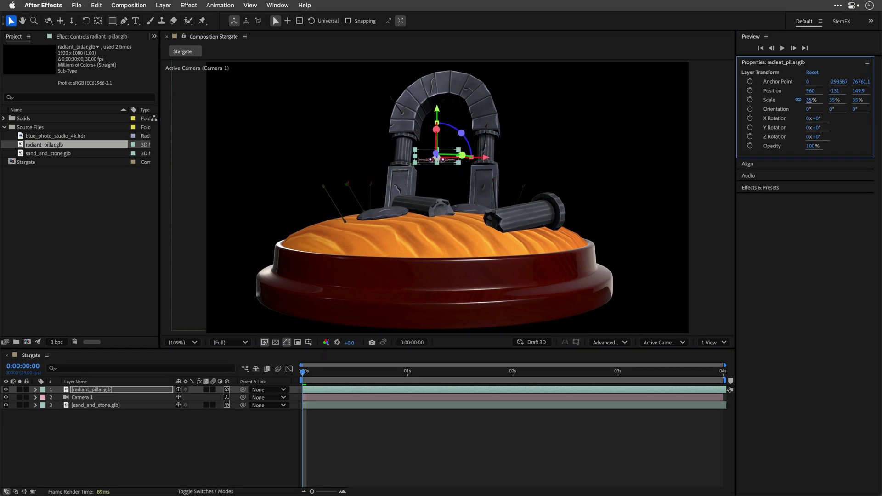
pyautogui.moveTo(108, 389); pyautogui.dragTo(109, 404)
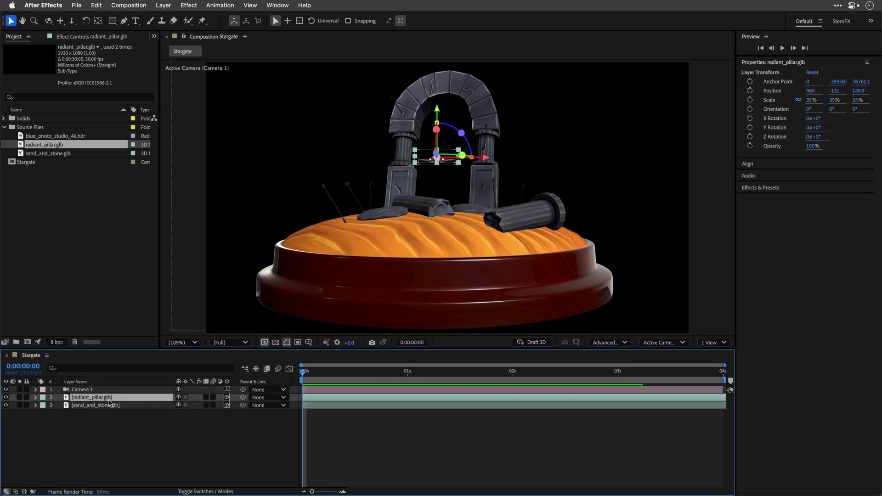
pyautogui.click(91, 430)
# Step: Dolly and orbit Camera 1 low and close so the spaceship sits centred inside the arch
pyautogui.click(379, 241)
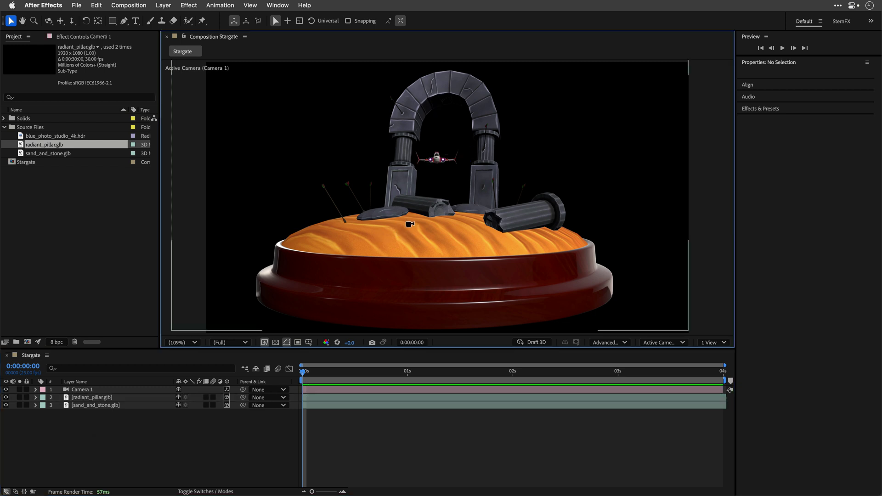
pyautogui.scroll(8, 407, 224)
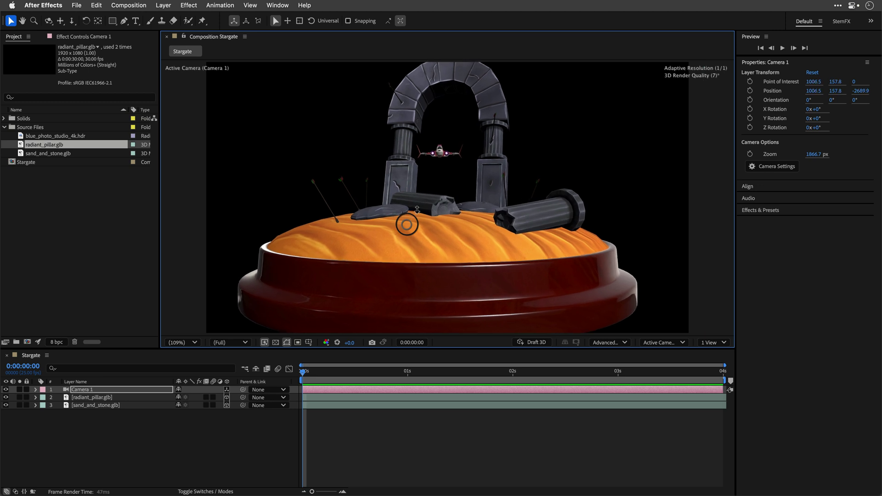
pyautogui.moveTo(415, 213)
pyautogui.mouseDown()
pyautogui.moveTo(401, 214)
pyautogui.moveTo(411, 229)
pyautogui.mouseUp()
pyautogui.moveTo(428, 181); pyautogui.dragTo(569, 302)
pyautogui.moveTo(354, 299); pyautogui.dragTo(378, 277)
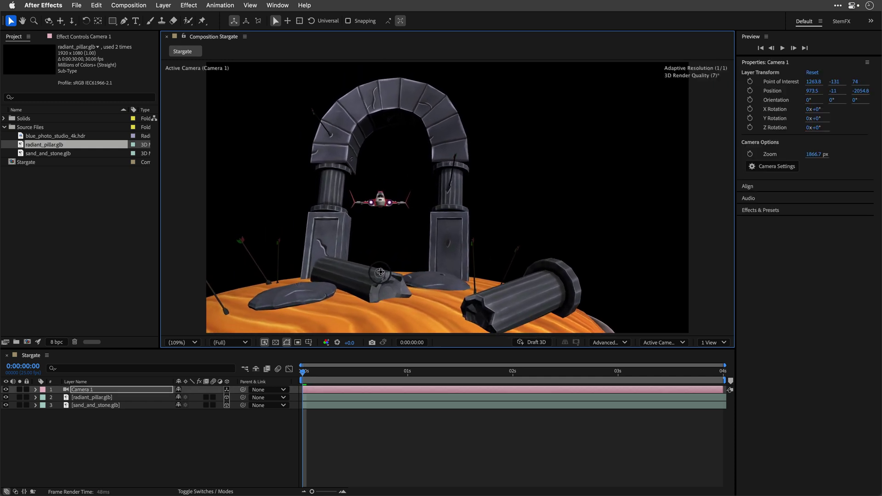
# Step: Create a 3000x3000 solid named BG and apply a Gradient Ramp effect to it
pyautogui.click(198, 421)
pyautogui.press('super+y')
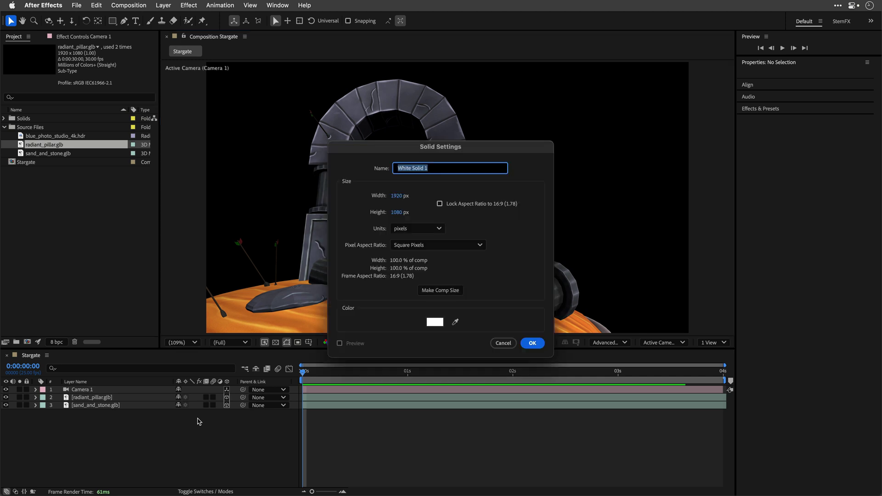
pyautogui.write('BG')
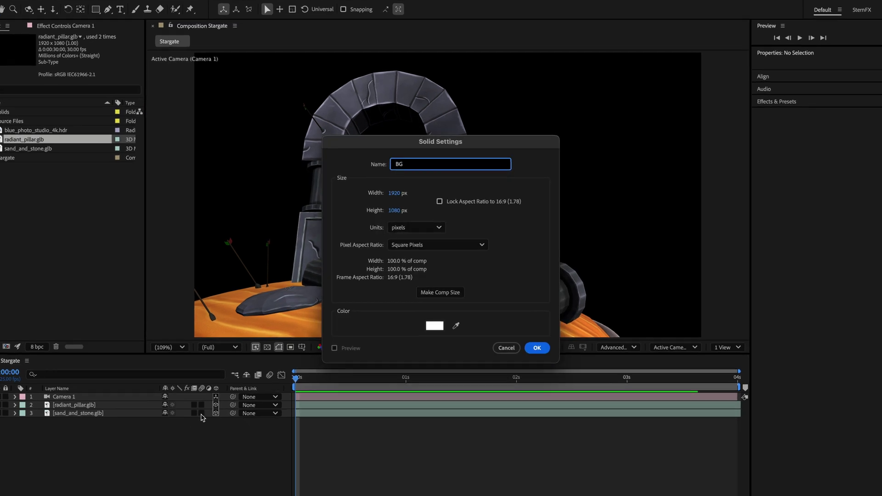
pyautogui.click(393, 196)
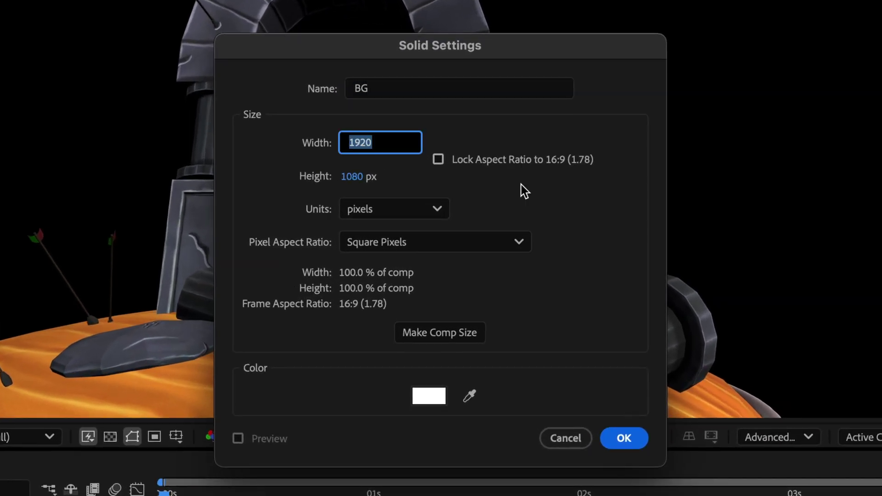
pyautogui.write('3000')
pyautogui.press('Tab')
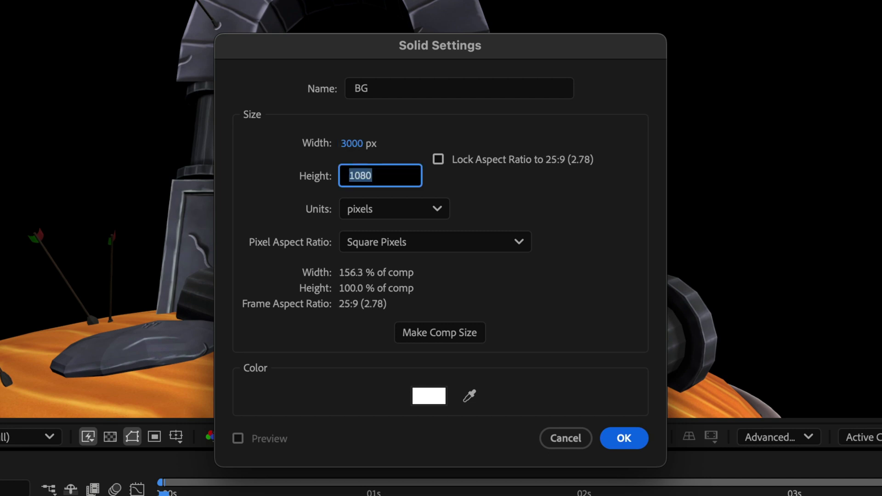
pyautogui.write('3000')
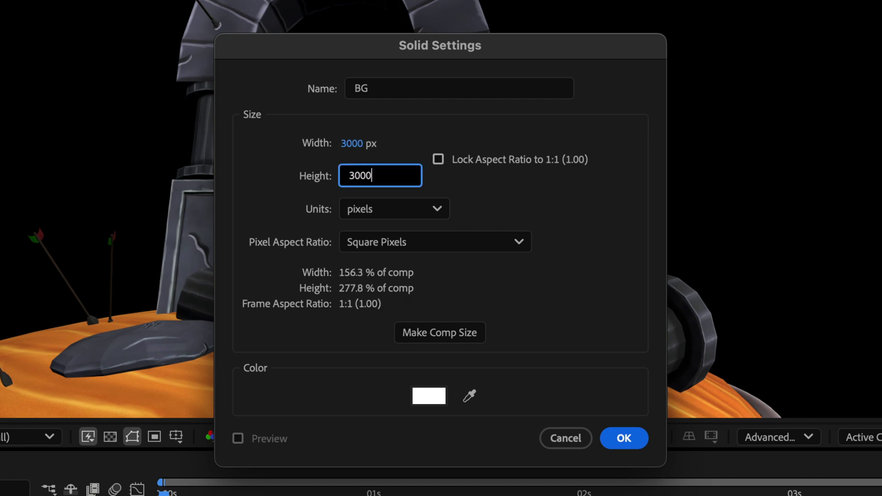
pyautogui.click(623, 437)
pyautogui.write('gra')
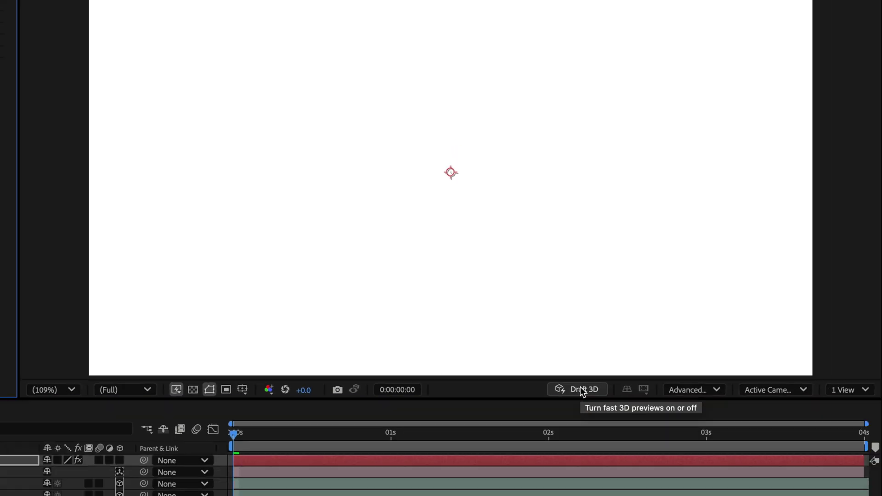
pyautogui.press('Return')
# Step: Move BG to the bottom as a 3D layer with grey start and muted brown 9D6F43 end colours
pyautogui.moveTo(95, 391); pyautogui.dragTo(98, 423)
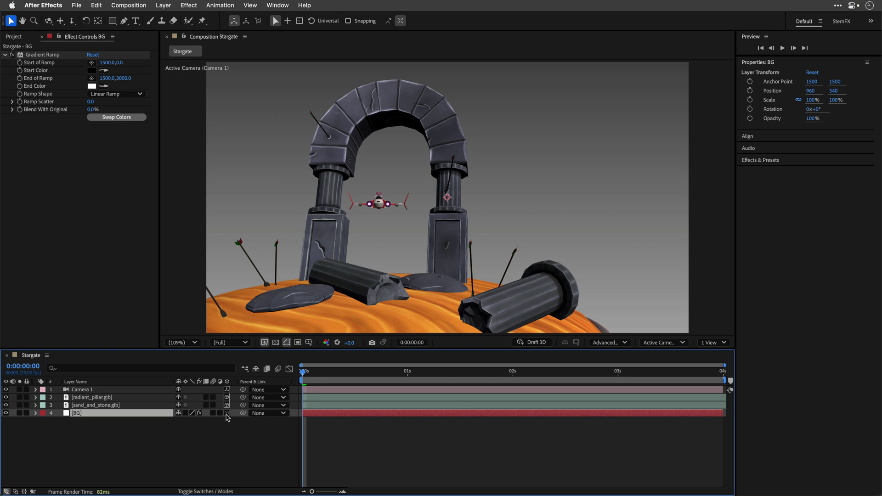
pyautogui.click(227, 413)
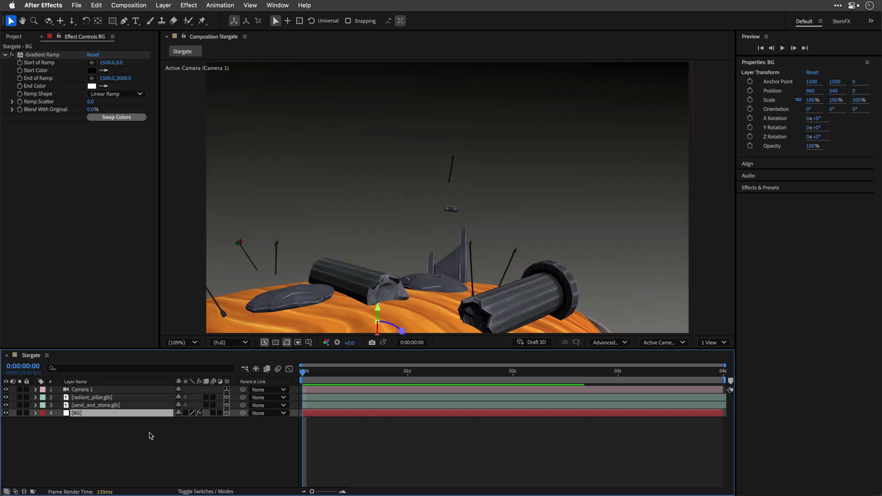
pyautogui.click(105, 73)
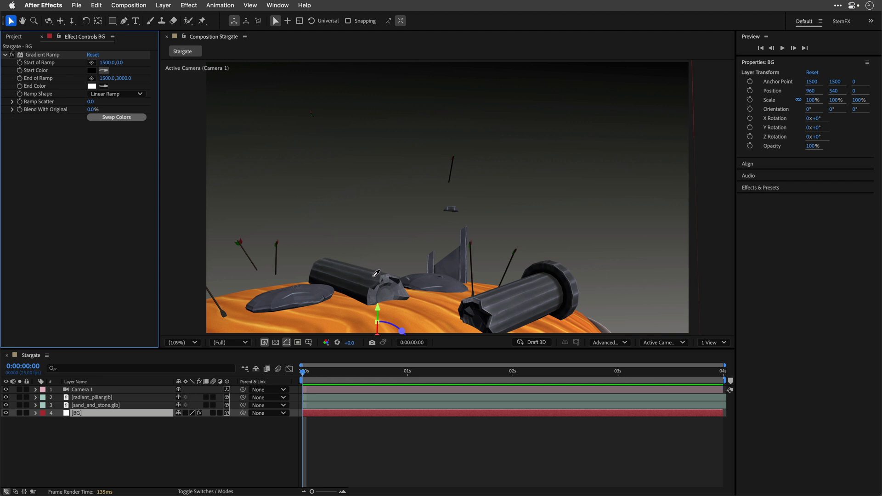
pyautogui.click(312, 235)
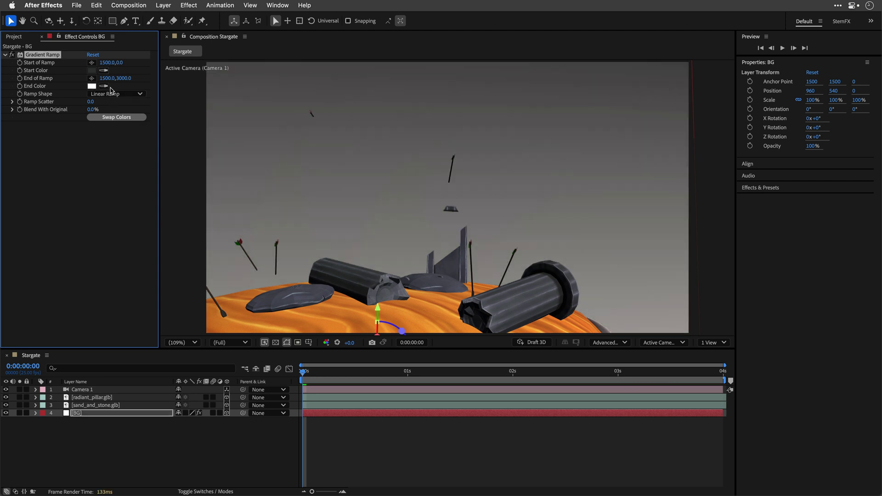
pyautogui.click(329, 308)
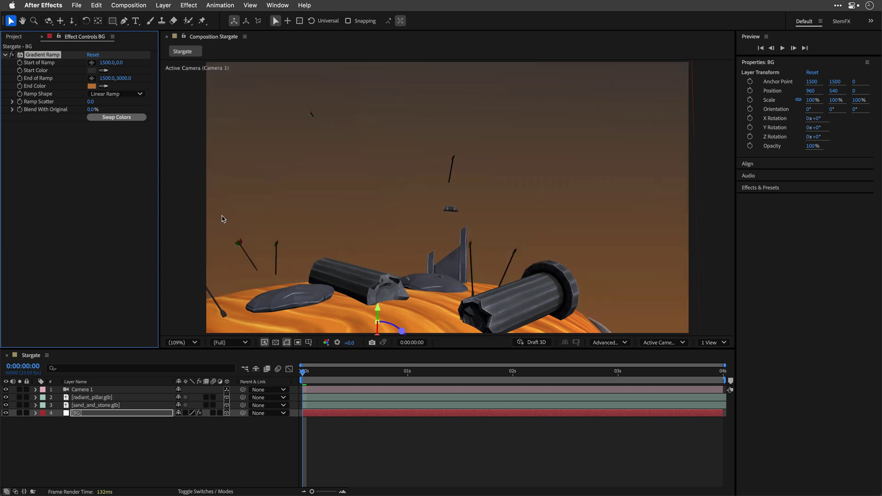
pyautogui.click(92, 86)
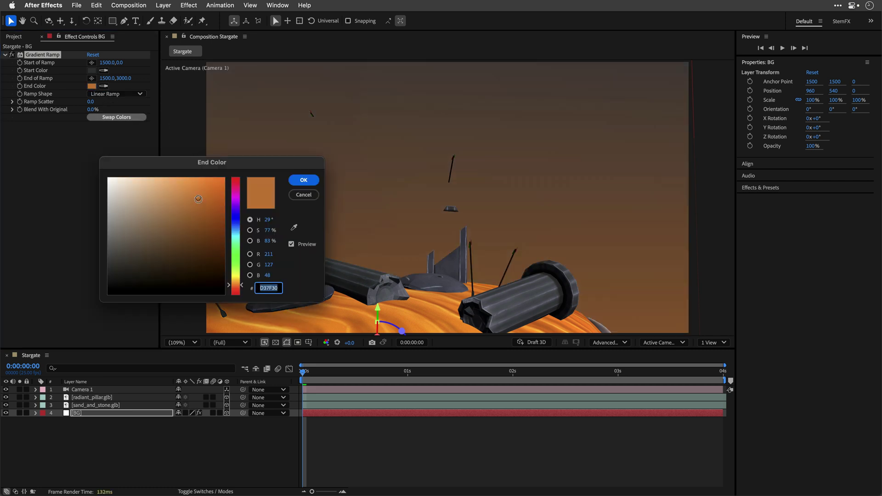
pyautogui.moveTo(199, 199); pyautogui.dragTo(178, 219)
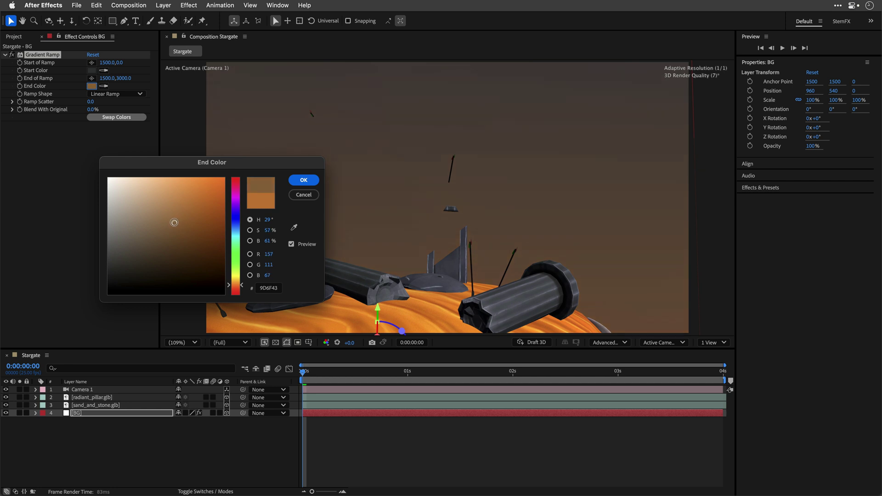
pyautogui.click(304, 180)
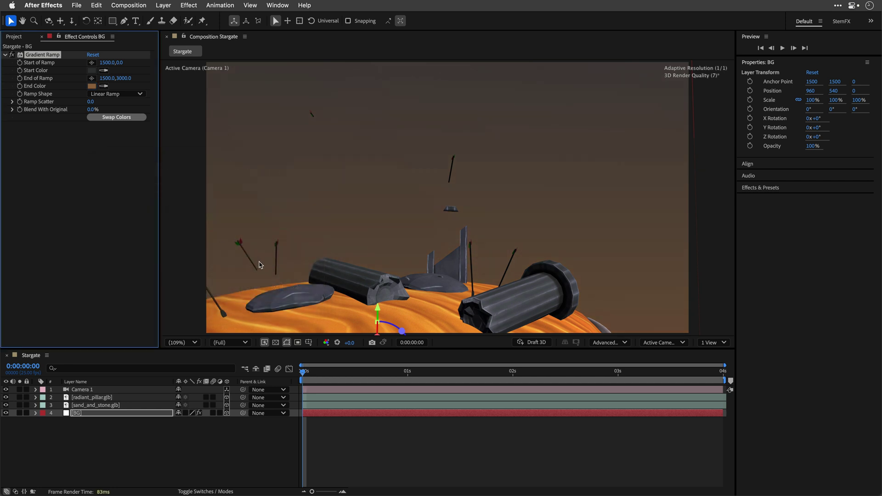
# Step: Set the BG layer's Geometry Options to 100% Curvature and 20 Segments
pyautogui.click(35, 412)
pyautogui.click(44, 428)
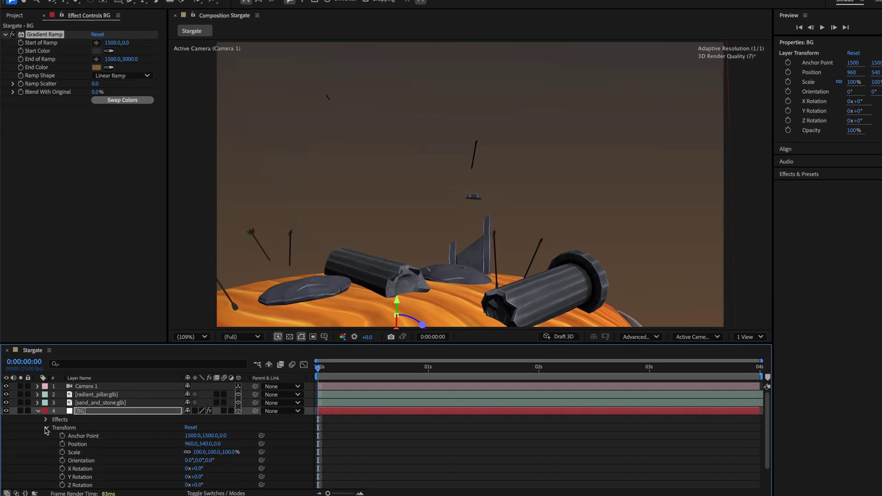
pyautogui.click(44, 429)
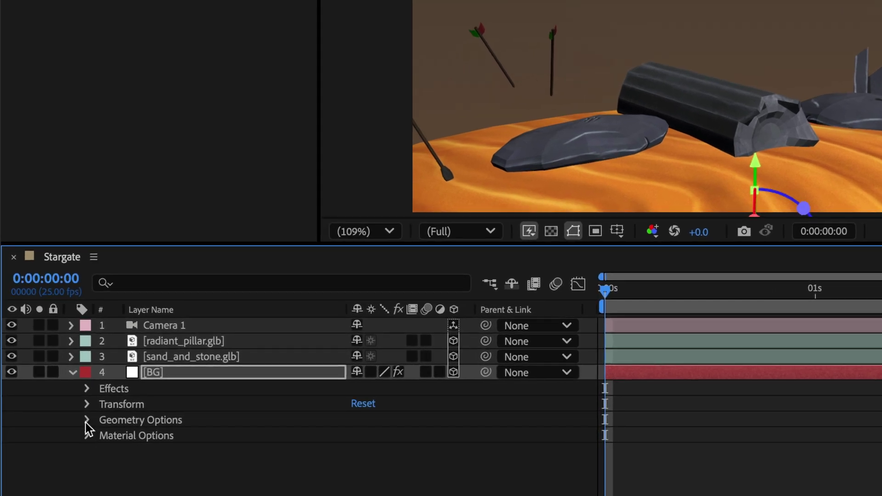
pyautogui.click(86, 420)
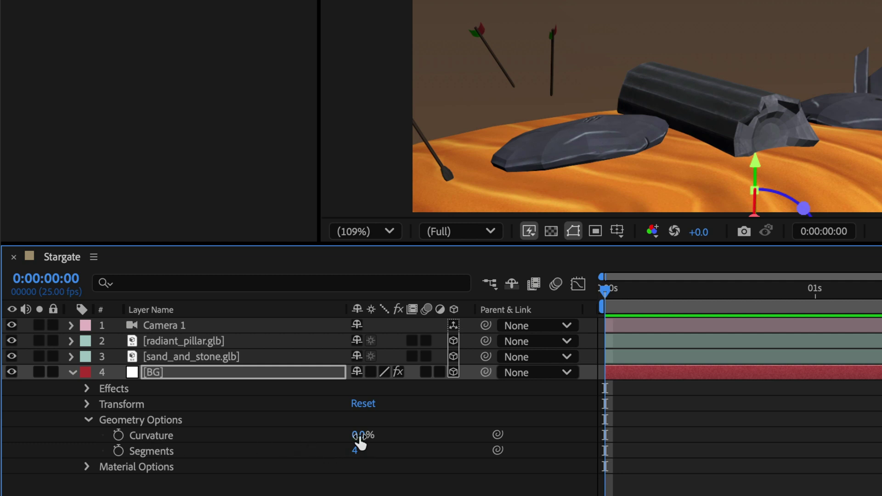
pyautogui.moveTo(358, 435); pyautogui.dragTo(633, 431)
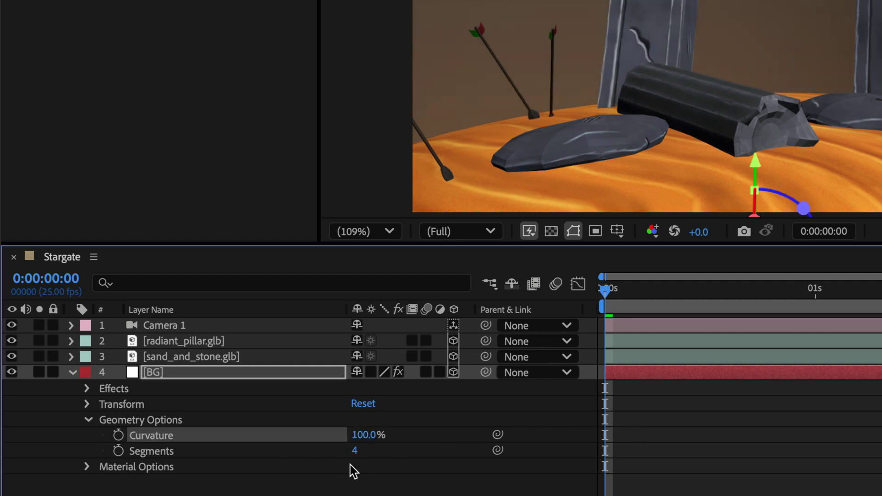
pyautogui.click(356, 451)
pyautogui.press('BackSpace')
pyautogui.write('20')
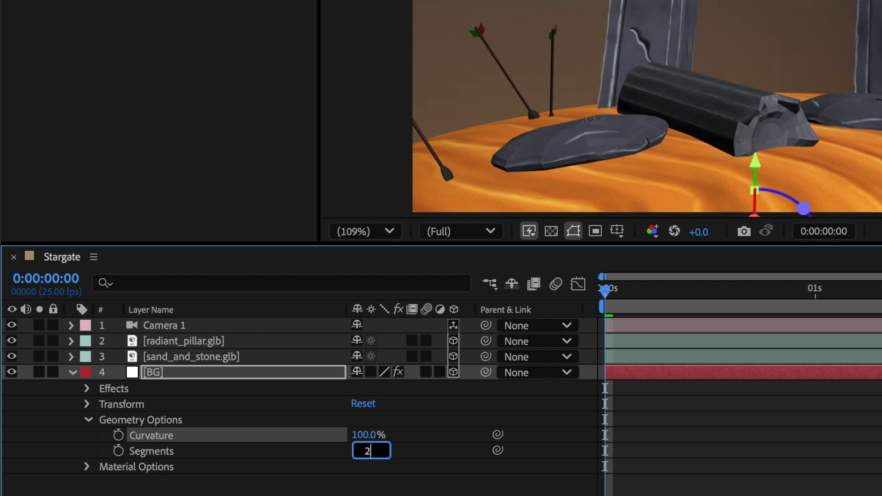
pyautogui.press('Return')
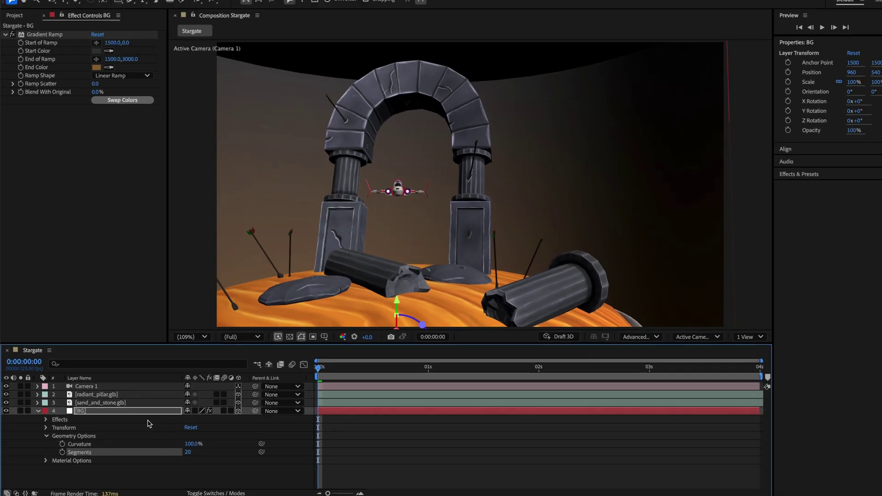
# Step: Push the BG backdrop back to position 960, 224, -200
pyautogui.press('p')
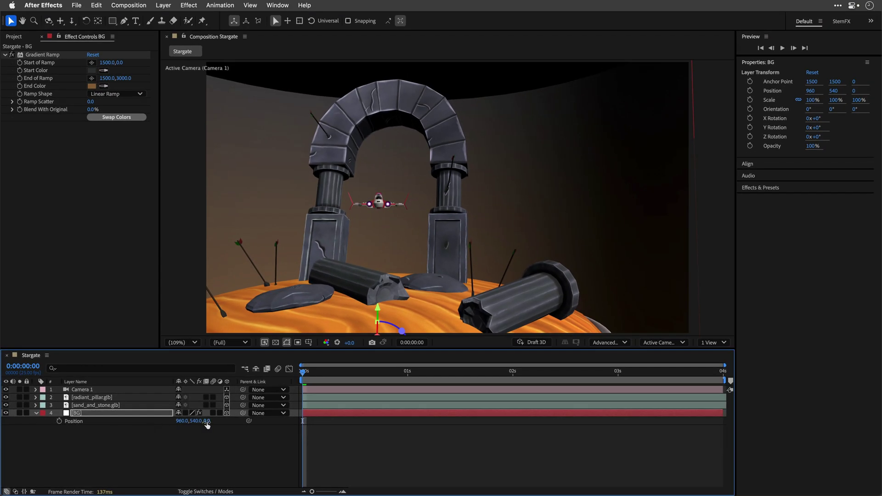
pyautogui.moveTo(207, 421); pyautogui.dragTo(51, 420)
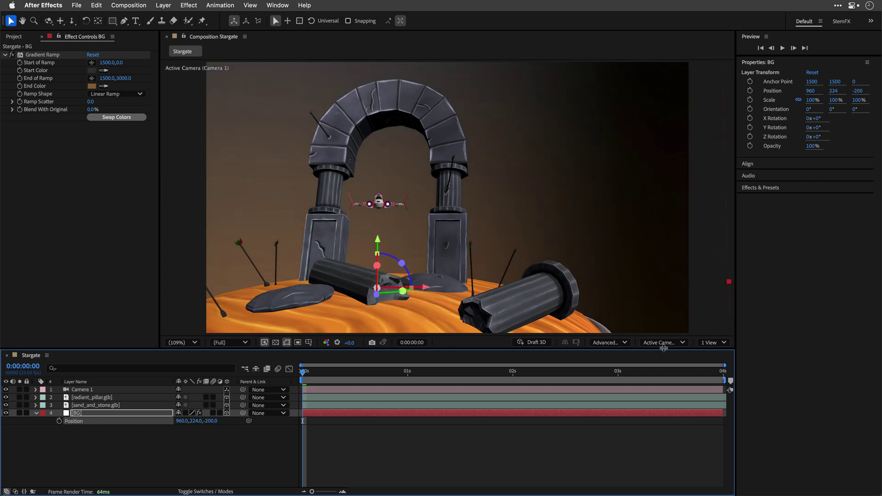
pyautogui.click(666, 343)
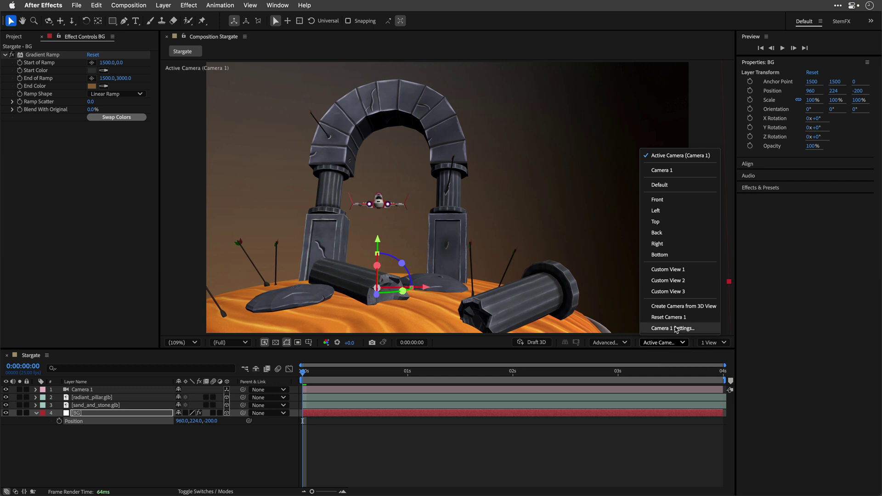
pyautogui.click(685, 271)
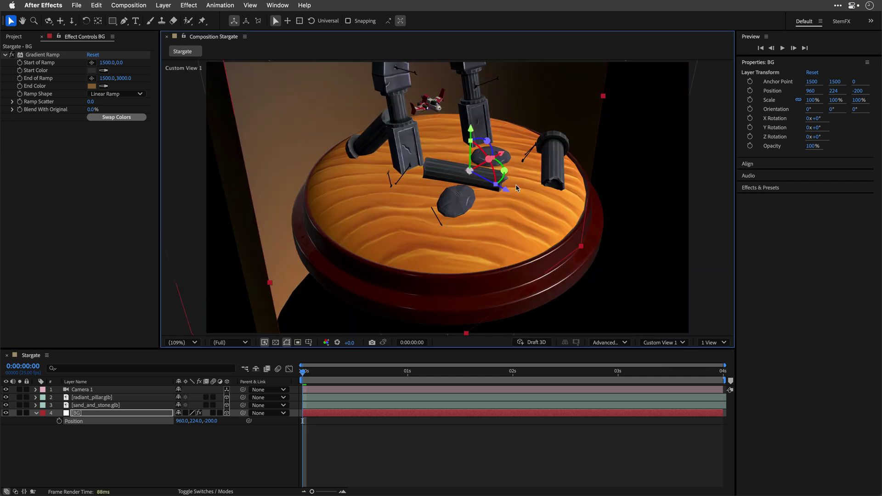
# Step: Orbit a custom view to inspect the curved backdrop, then return to Camera 1's view
pyautogui.scroll(-10, 517, 184)
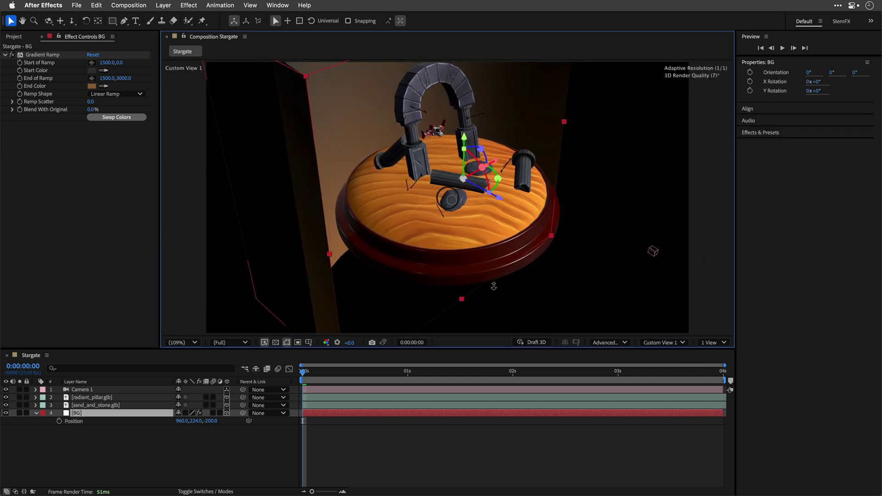
pyautogui.moveTo(470, 197); pyautogui.dragTo(360, 164)
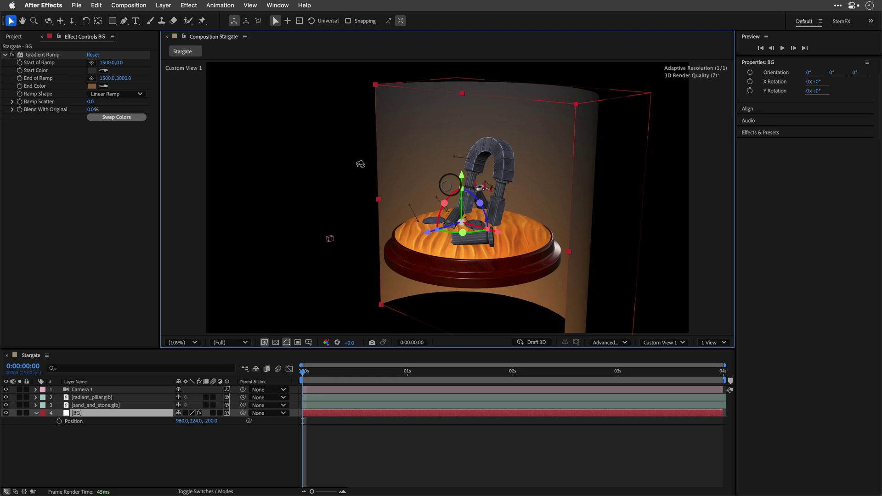
pyautogui.moveTo(330, 238); pyautogui.dragTo(590, 234)
pyautogui.press('F12')
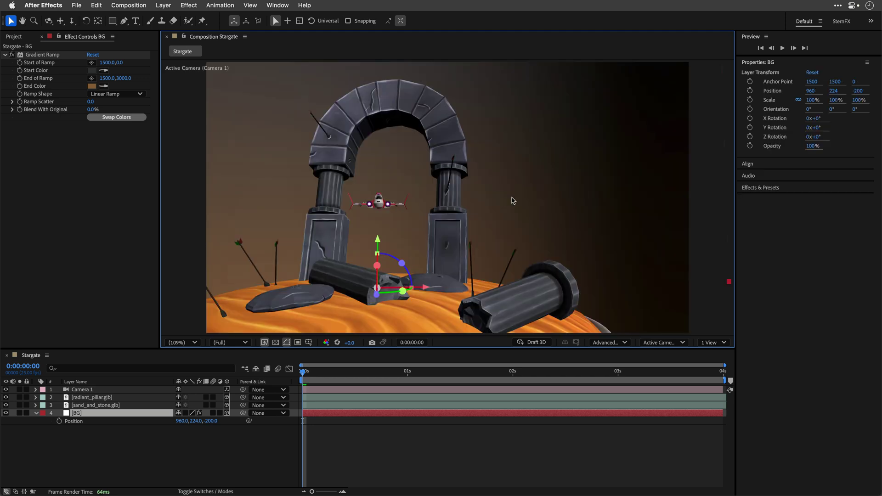
pyautogui.press('F11')
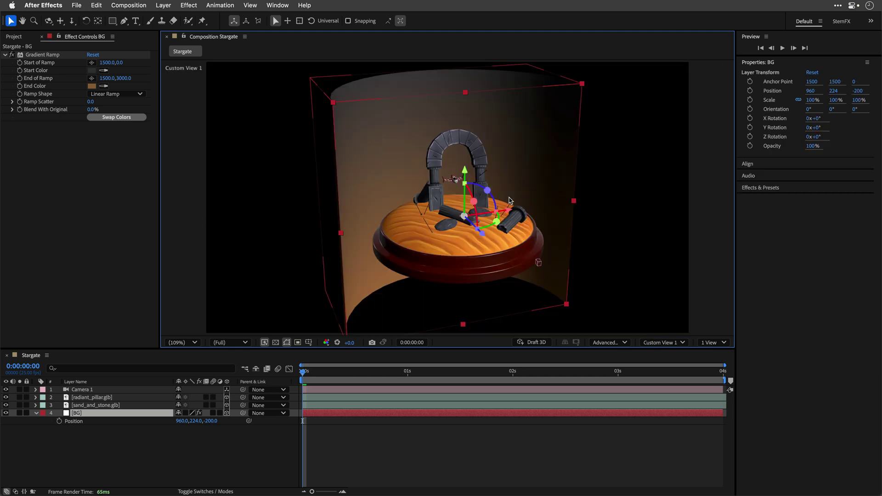
pyautogui.press('F12')
pyautogui.press('F11')
pyautogui.press('F12')
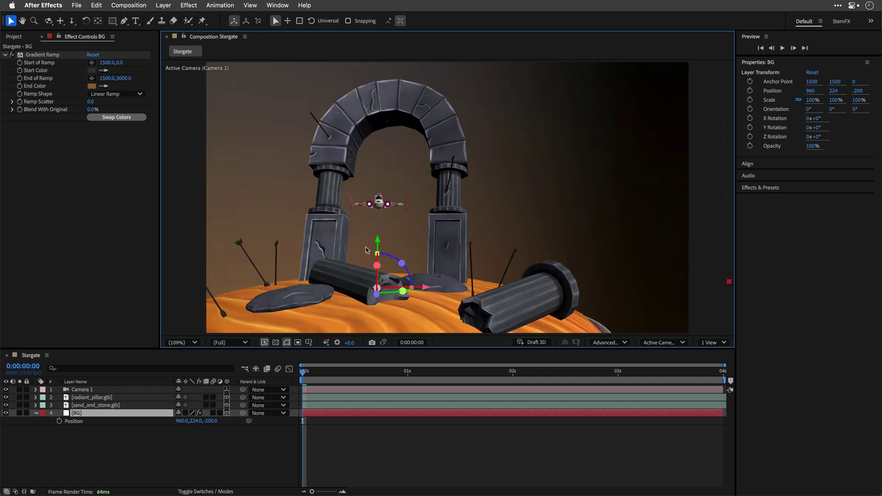
pyautogui.click(36, 413)
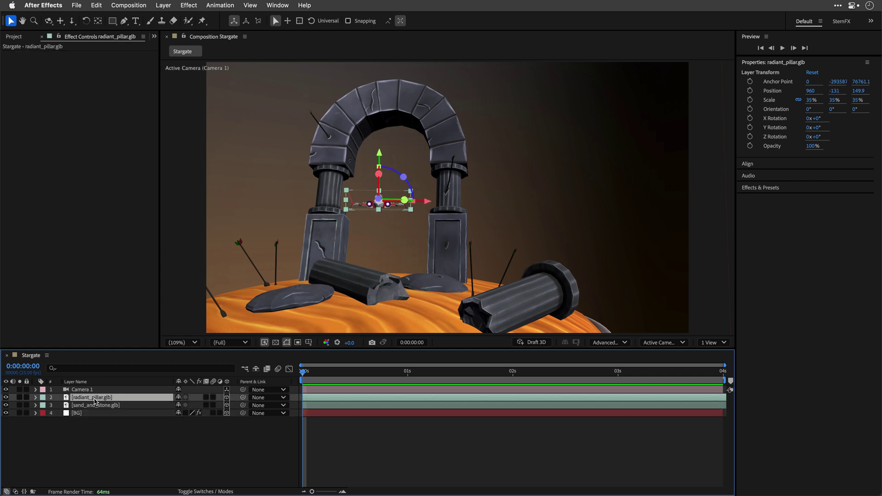
# Step: Nudge the spaceship right and higher to 995.3, -175.9, 149.9, then bring up Layer > New
pyautogui.moveTo(425, 203); pyautogui.dragTo(433, 204)
pyautogui.moveTo(387, 157); pyautogui.dragTo(387, 146)
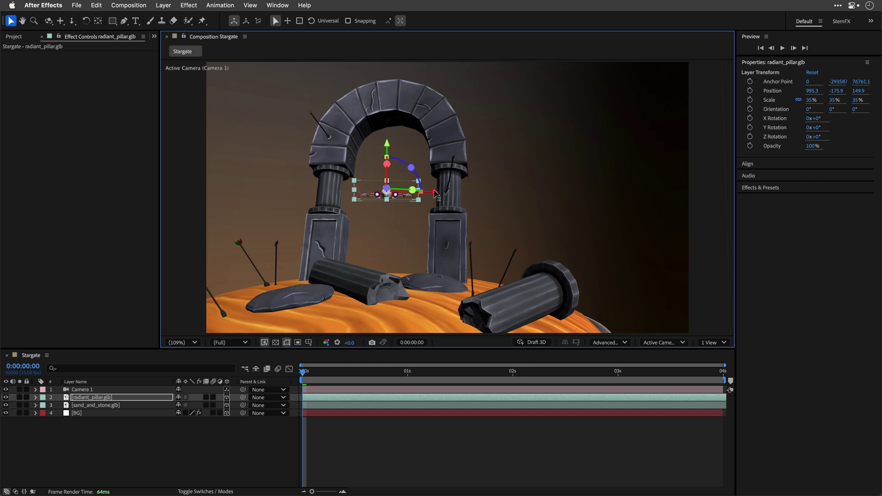
pyautogui.click(164, 438)
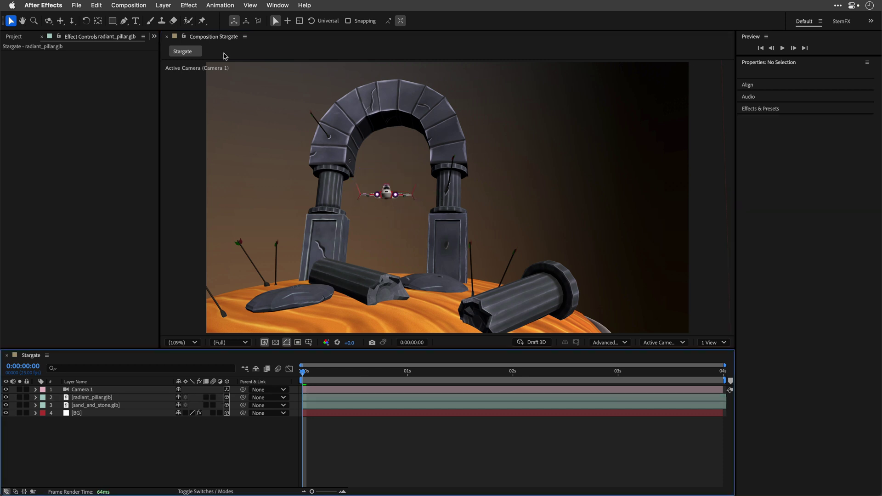
pyautogui.click(163, 5)
# Step: Add a null object named Axis and a duplicate named Rotate
pyautogui.moveTo(169, 18)
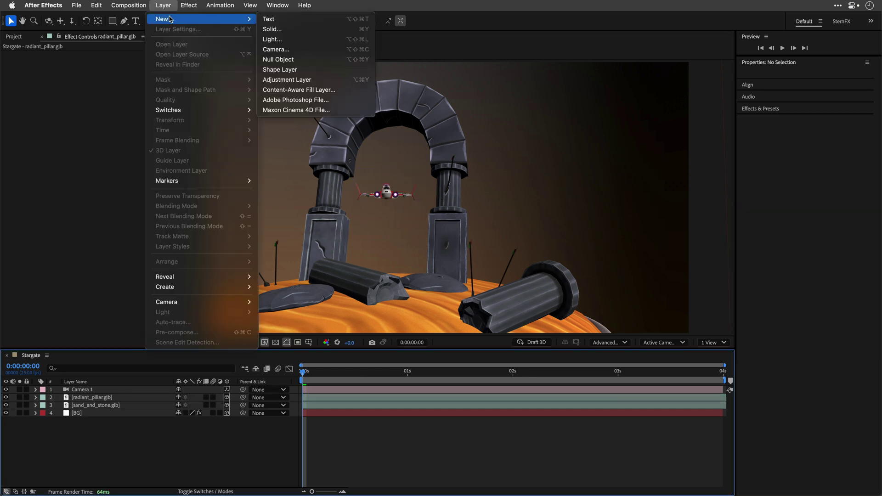
pyautogui.click(285, 59)
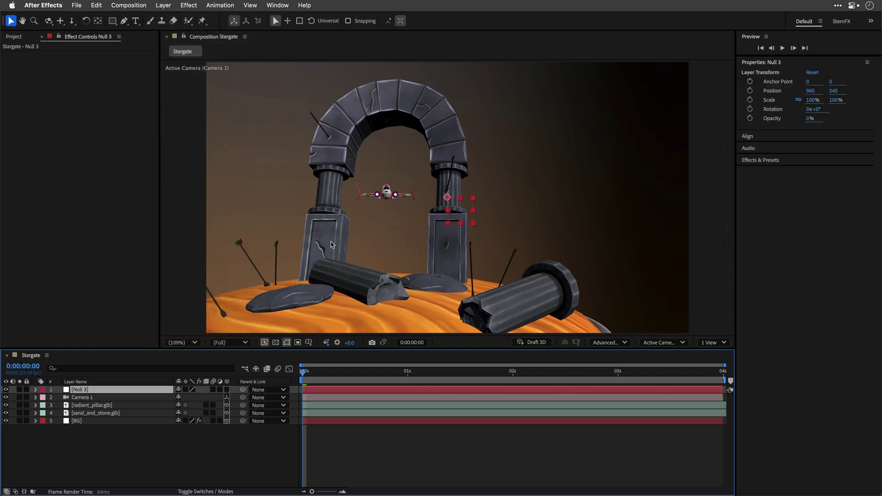
pyautogui.press('Return')
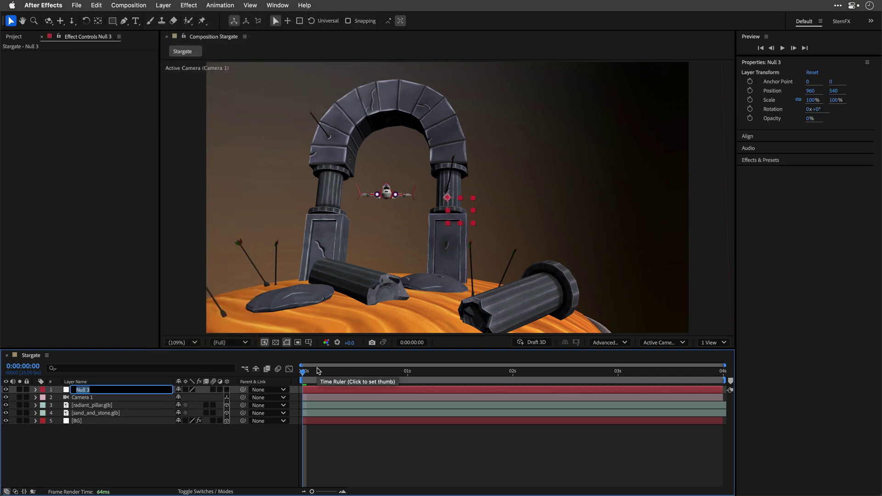
pyautogui.write('Axis')
pyautogui.press('Return')
pyautogui.hotkey('ctrl', 'd')
pyautogui.press('Return')
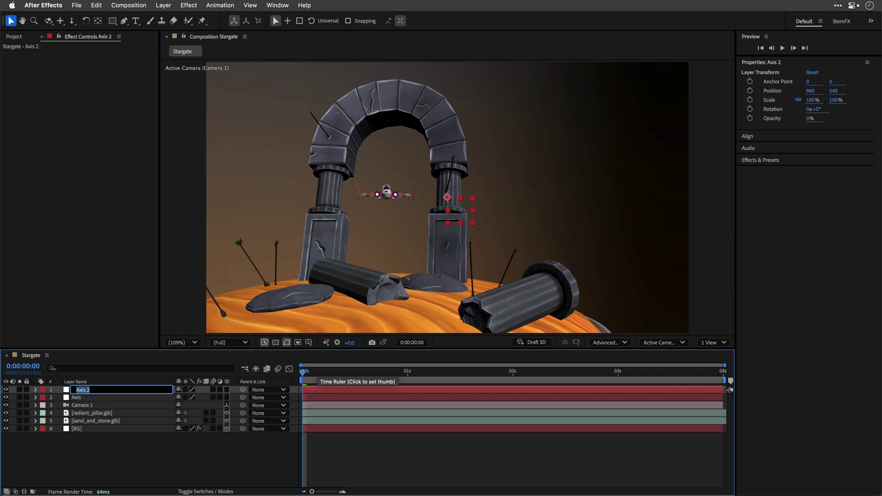
pyautogui.write('Rota')
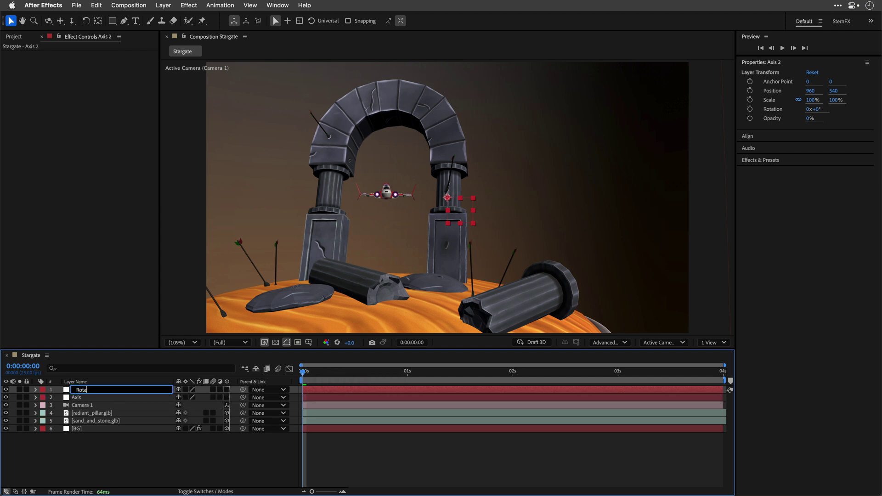
pyautogui.write('te')
pyautogui.press('Return')
# Step: Make both nulls 3D and move Axis up and right of the arch to 1550.7, -164.4, 0
pyautogui.keyDown('shift'); pyautogui.click(82, 398); pyautogui.keyUp('shift')
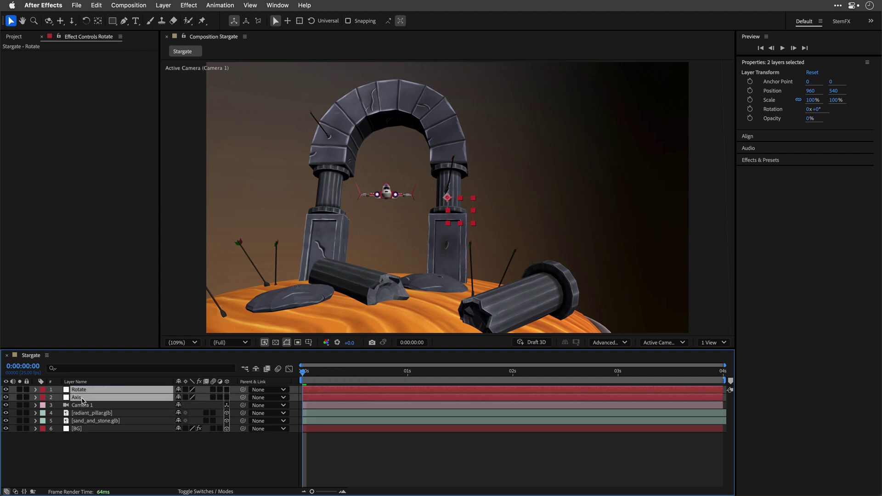
pyautogui.click(226, 397)
pyautogui.click(81, 399)
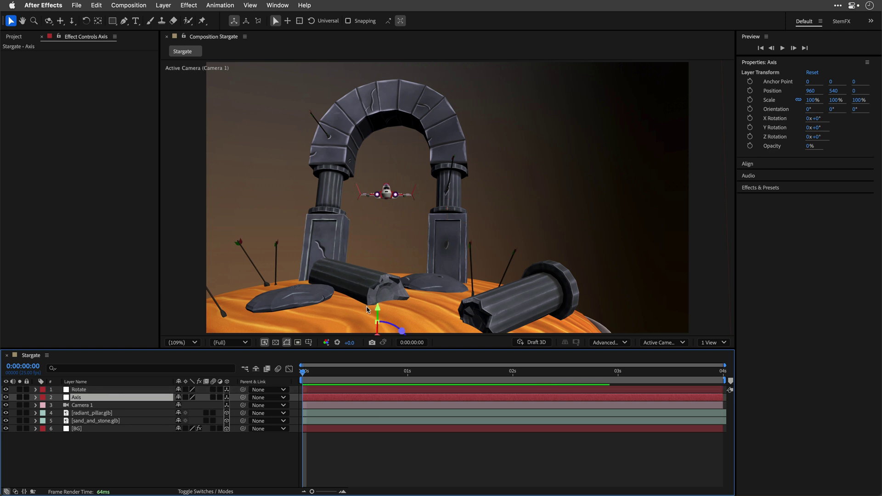
pyautogui.moveTo(378, 307); pyautogui.dragTo(408, 147)
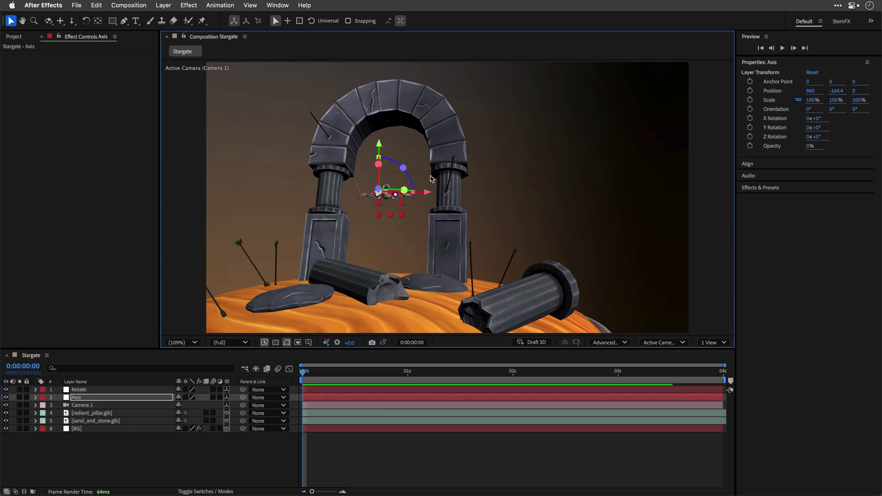
pyautogui.moveTo(431, 197); pyautogui.dragTo(565, 194)
# Step: Keyframe Axis's Y Rotation from 0° at the start to -1x turn at 4 seconds
pyautogui.press('r')
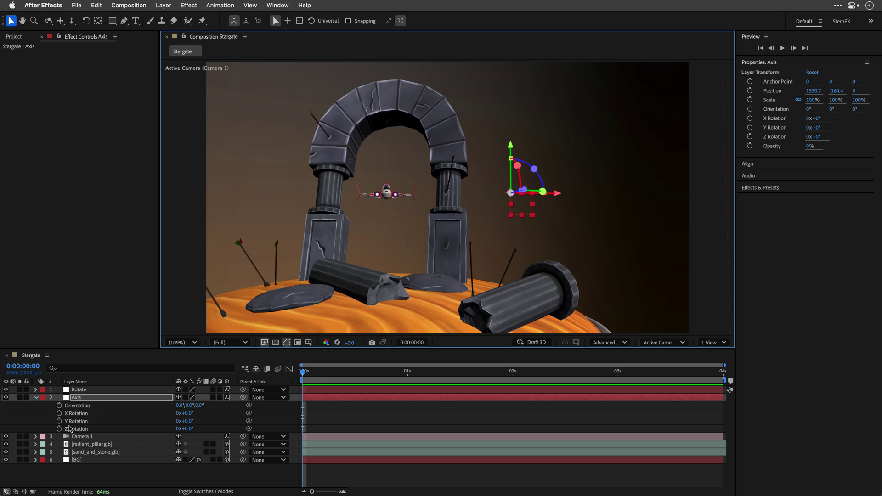
pyautogui.click(59, 421)
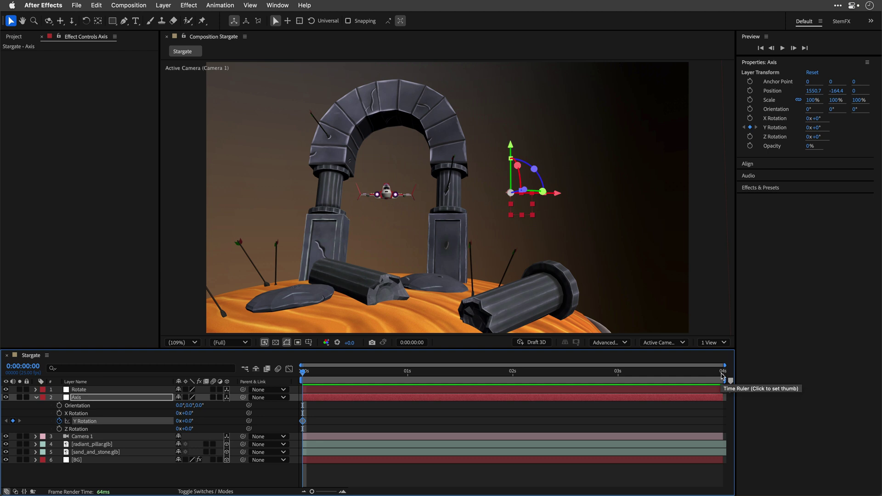
pyautogui.click(722, 373)
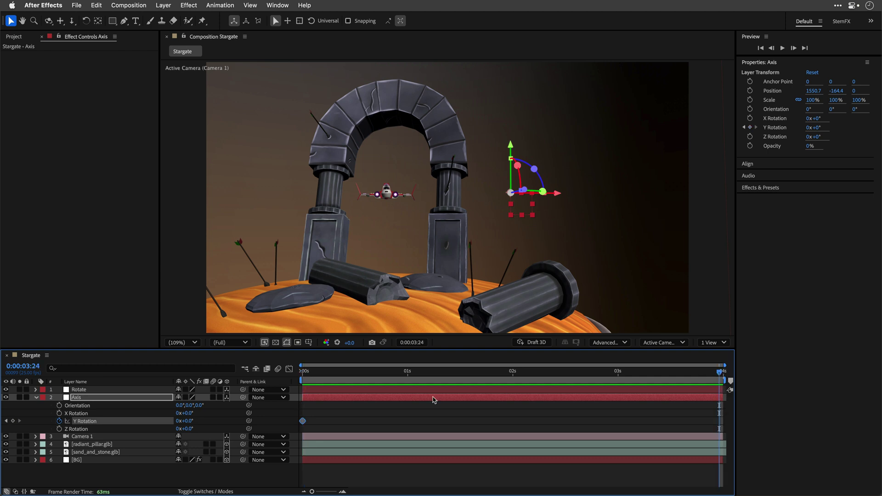
pyautogui.click(178, 421)
pyautogui.press('Return')
pyautogui.moveTo(719, 422)
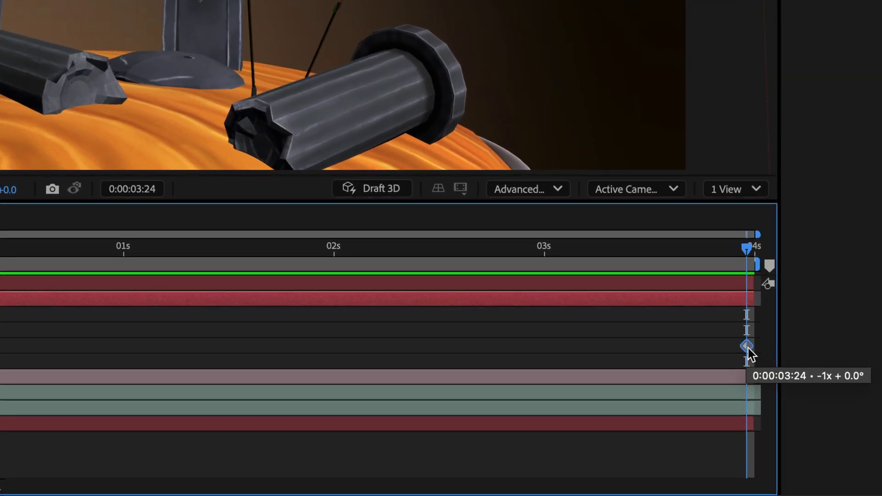
pyautogui.moveTo(748, 348); pyautogui.dragTo(755, 348)
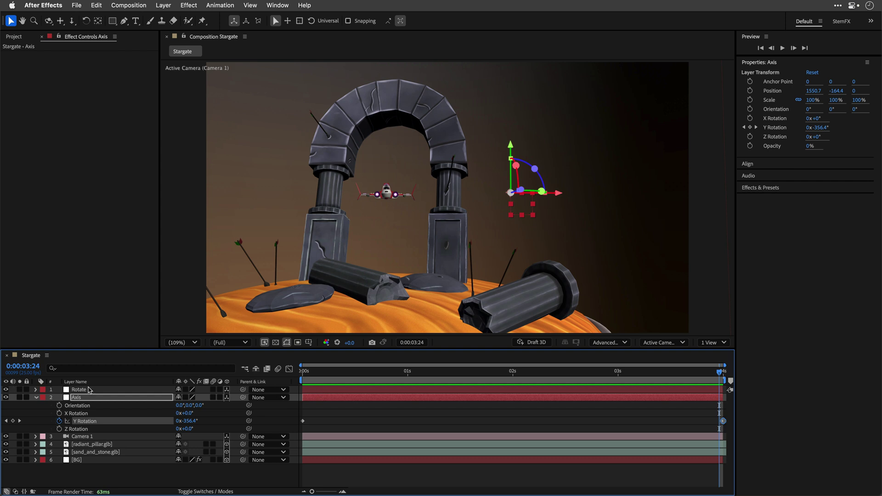
# Step: Move the Rotate null up and slightly right onto the spaceship
pyautogui.click(80, 391)
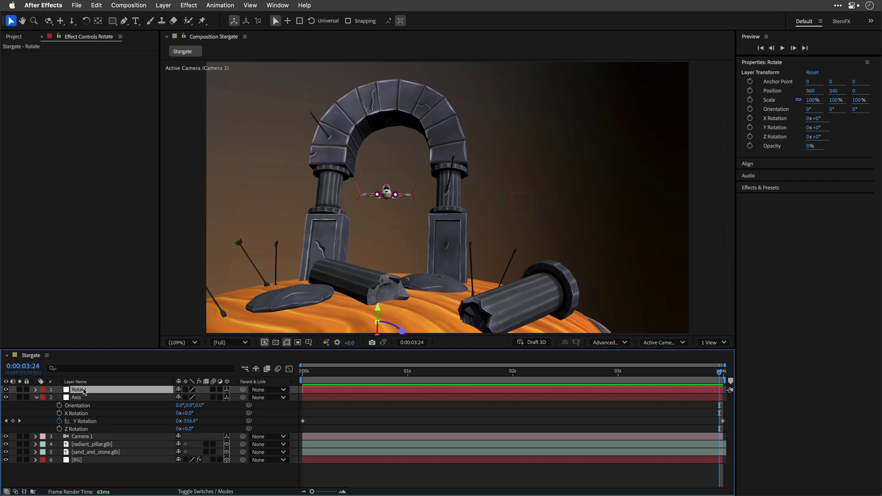
pyautogui.moveTo(379, 310); pyautogui.dragTo(406, 153)
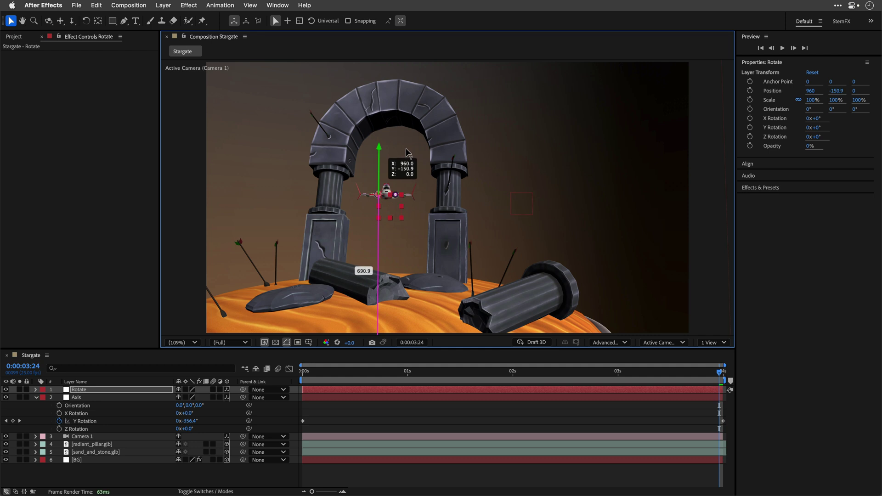
pyautogui.moveTo(425, 195); pyautogui.dragTo(439, 198)
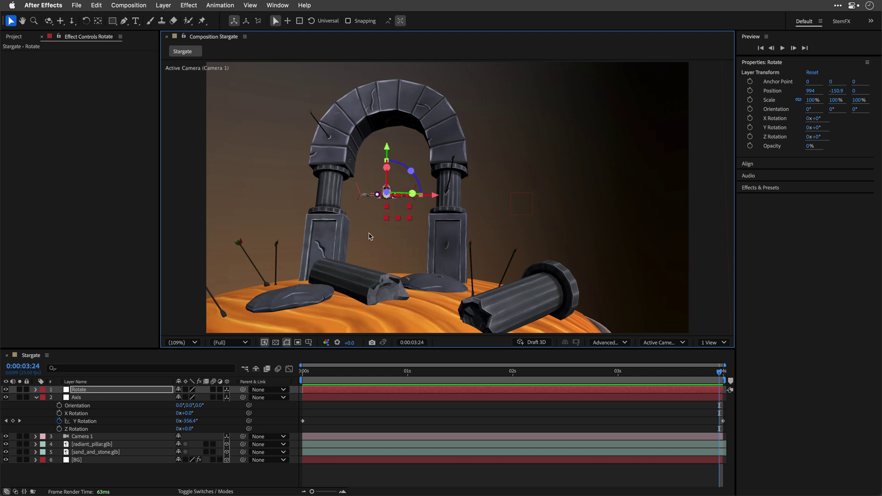
# Step: Parent Rotate to Axis, give it a yellow label and enable Draft 3D
pyautogui.moveTo(242, 389); pyautogui.dragTo(95, 401)
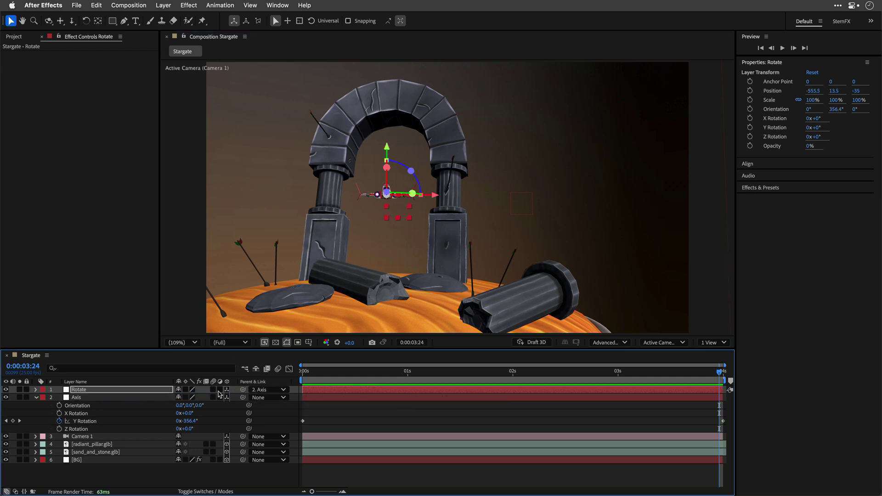
pyautogui.click(43, 389)
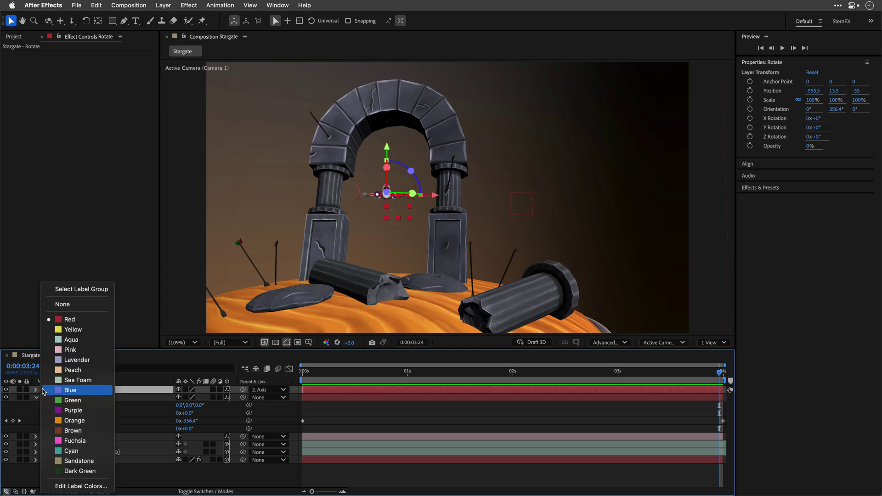
pyautogui.click(59, 329)
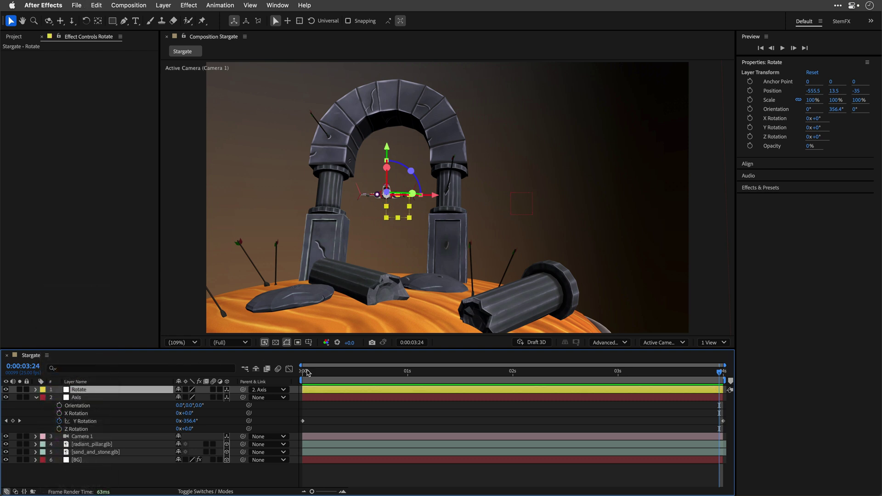
pyautogui.click(535, 344)
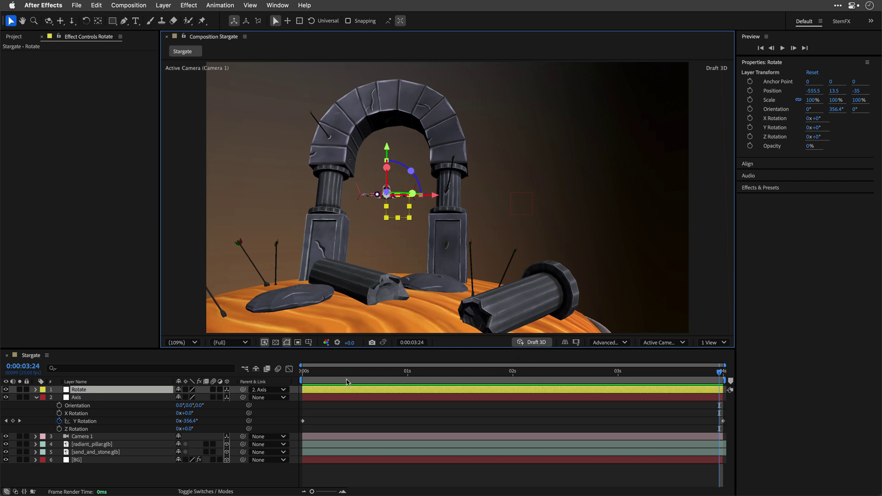
# Step: Parent radiant_pillar.glb to the Rotate null and preview the ship orbiting the arch
pyautogui.moveTo(302, 376)
pyautogui.mouseDown()
pyautogui.moveTo(670, 380)
pyautogui.moveTo(303, 374)
pyautogui.moveTo(725, 369)
pyautogui.moveTo(291, 372)
pyautogui.mouseUp()
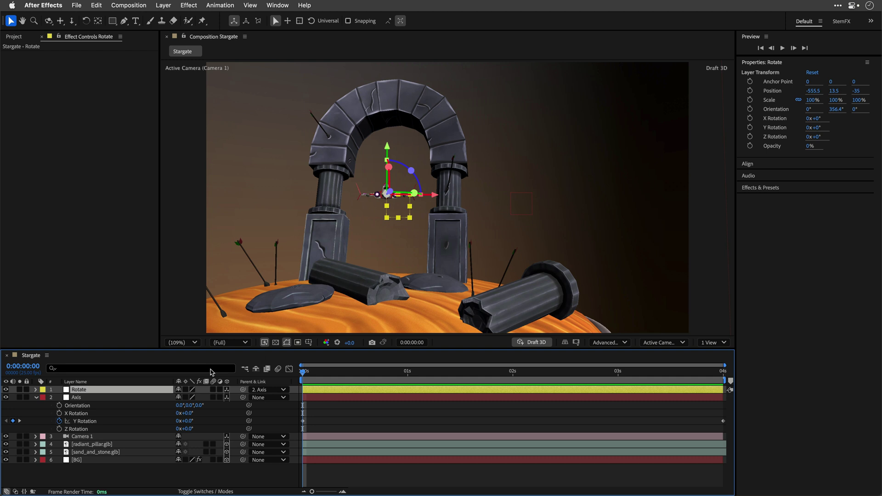
pyautogui.click(36, 398)
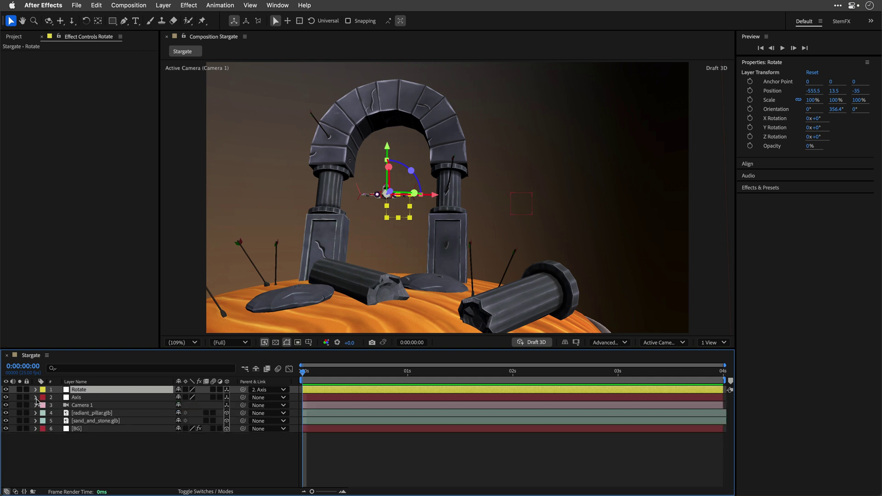
pyautogui.click(84, 413)
pyautogui.moveTo(242, 413); pyautogui.dragTo(83, 394)
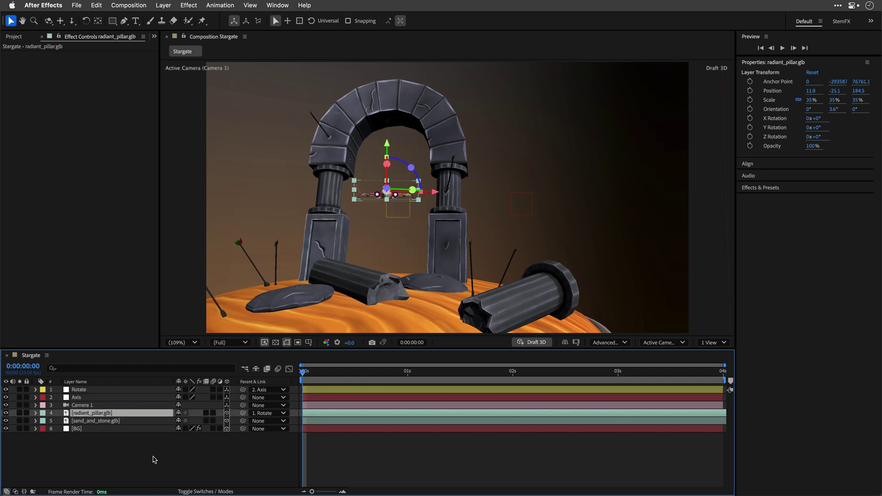
pyautogui.press('space')
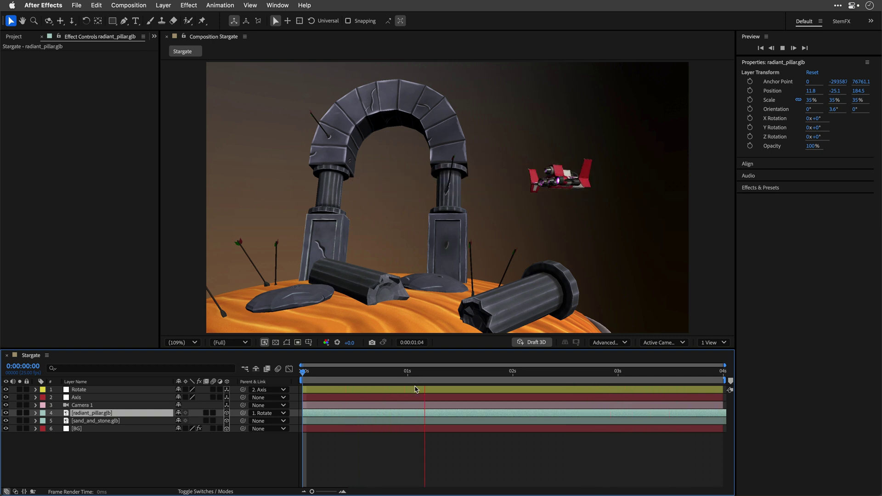
# Step: Scale Rotate to 89% and keyframe its starting Position and Z Rotation with the ship lowered and tilted
pyautogui.click(84, 390)
pyautogui.click(84, 391)
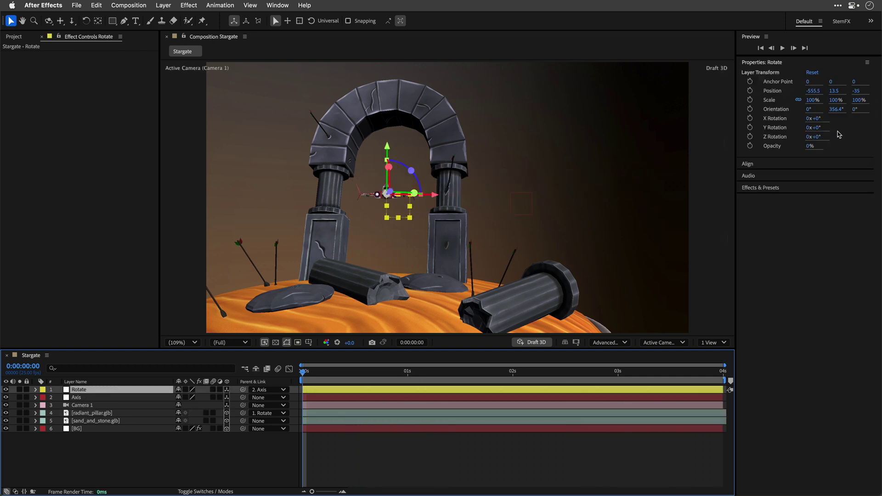
pyautogui.moveTo(814, 101); pyautogui.dragTo(808, 101)
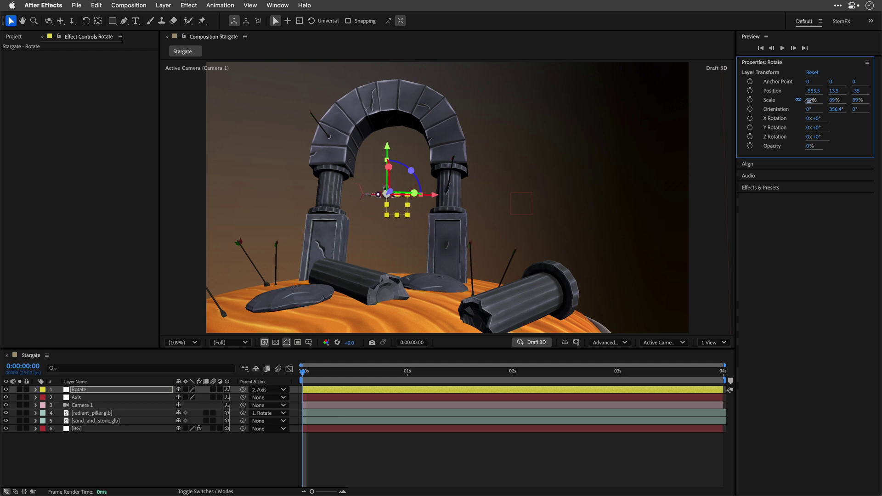
pyautogui.click(750, 91)
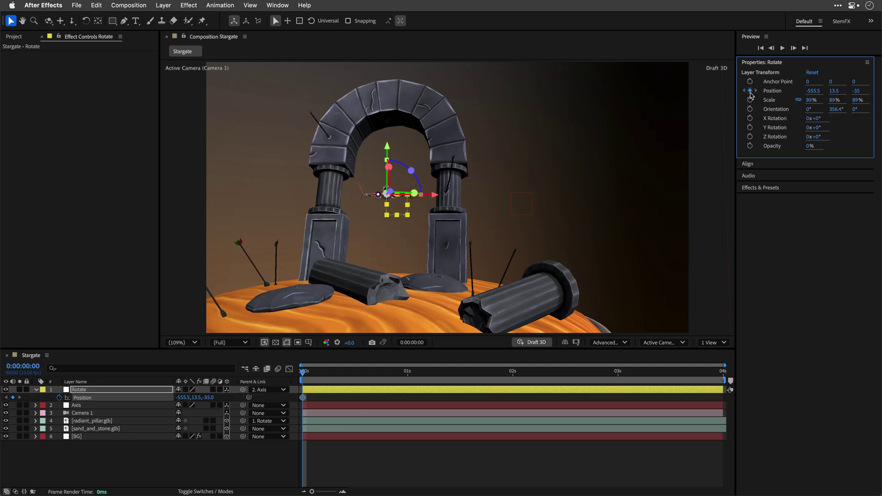
pyautogui.click(749, 136)
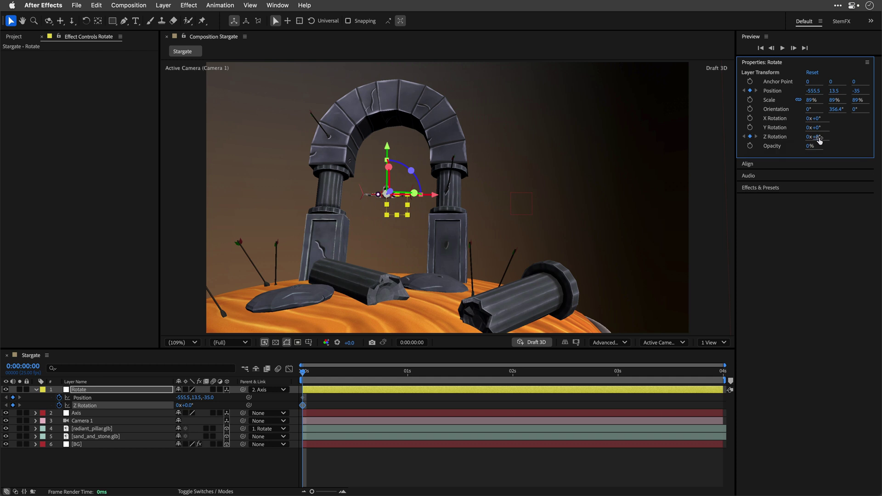
pyautogui.moveTo(819, 140); pyautogui.dragTo(826, 138)
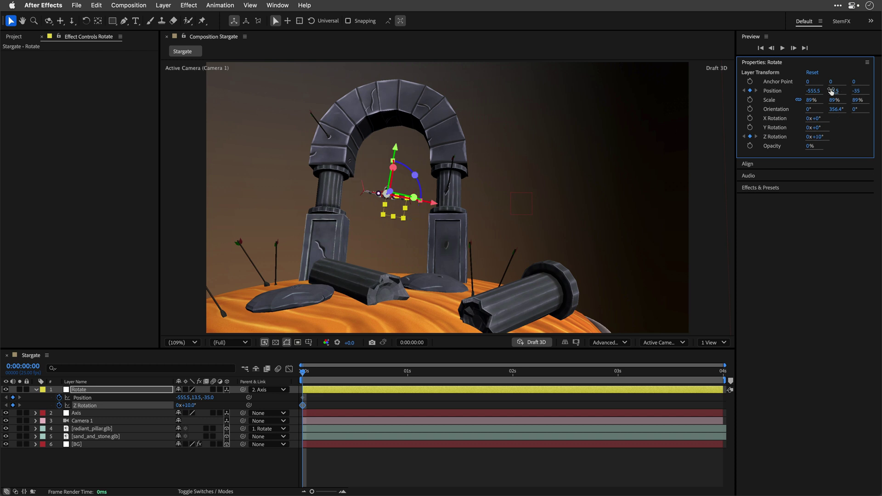
pyautogui.moveTo(832, 92); pyautogui.dragTo(861, 92)
pyautogui.moveTo(877, 93); pyautogui.dragTo(877, 93)
# Step: At 2 seconds, raise the ship and tilt it the other way
pyautogui.click(514, 373)
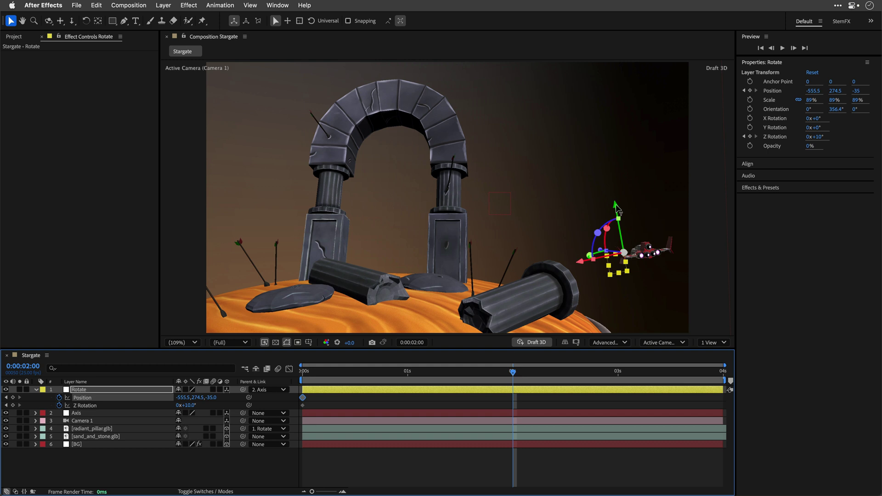
pyautogui.moveTo(615, 207); pyautogui.dragTo(597, 147)
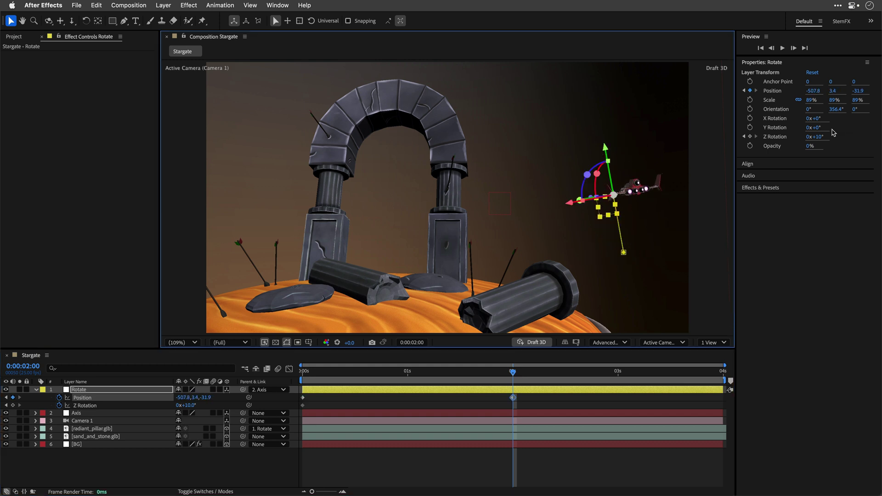
pyautogui.moveTo(819, 140); pyautogui.dragTo(809, 138)
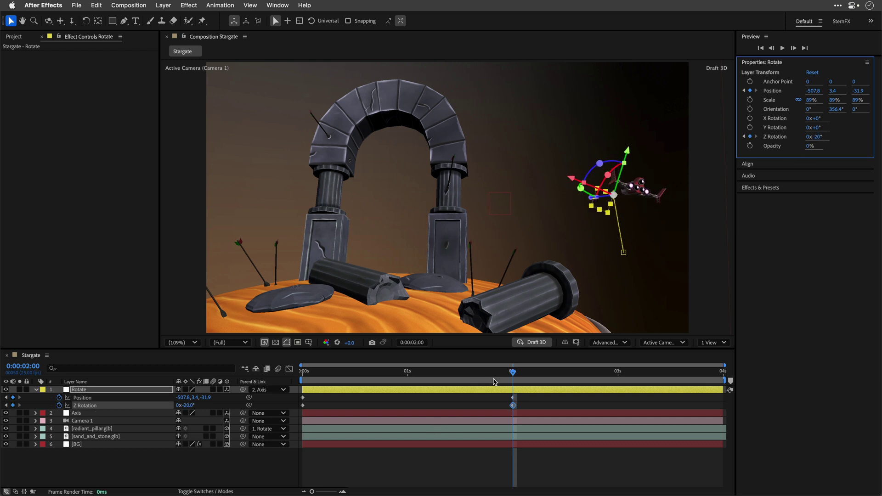
# Step: Paste the starting keyframes at 4 seconds to close the loop and apply Easy Ease
pyautogui.moveTo(511, 375); pyautogui.dragTo(726, 386)
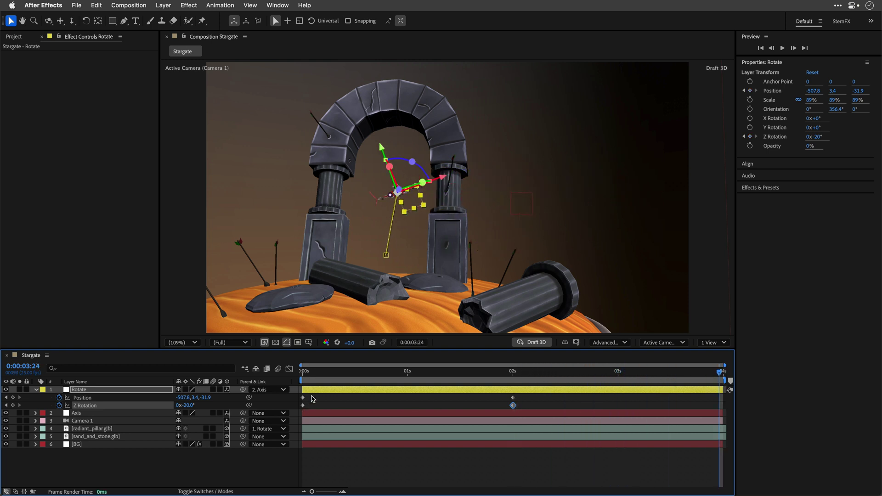
pyautogui.moveTo(312, 395); pyautogui.dragTo(298, 409)
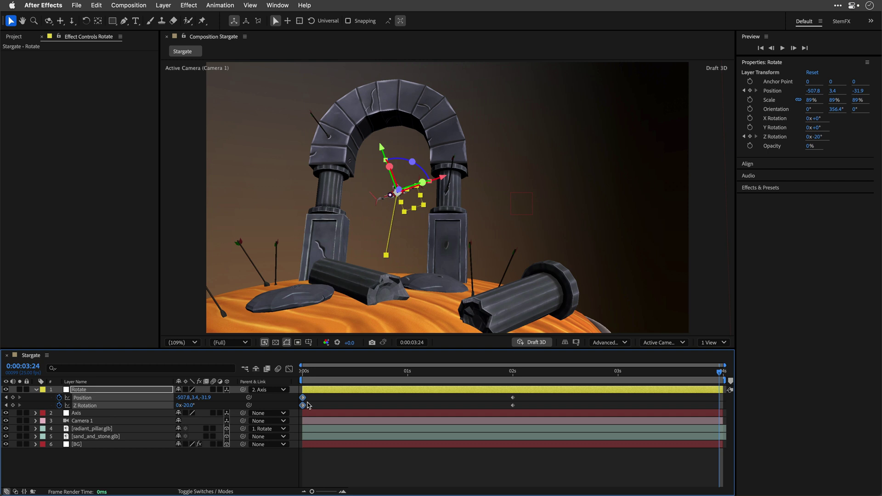
pyautogui.press('super+v')
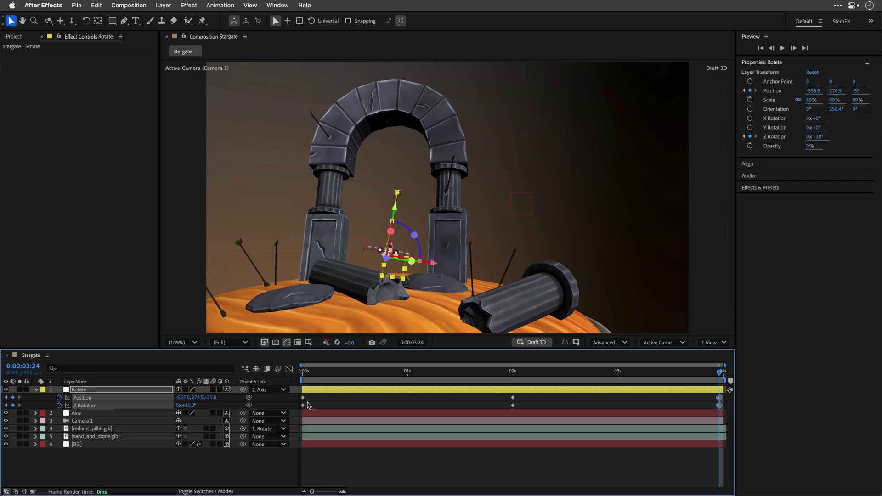
pyautogui.click(80, 400)
pyautogui.press('F9')
# Step: Preview the loop, adjust the ship's 2-second position, and preview again
pyautogui.click(304, 372)
pyautogui.press('F2')
pyautogui.press('space')
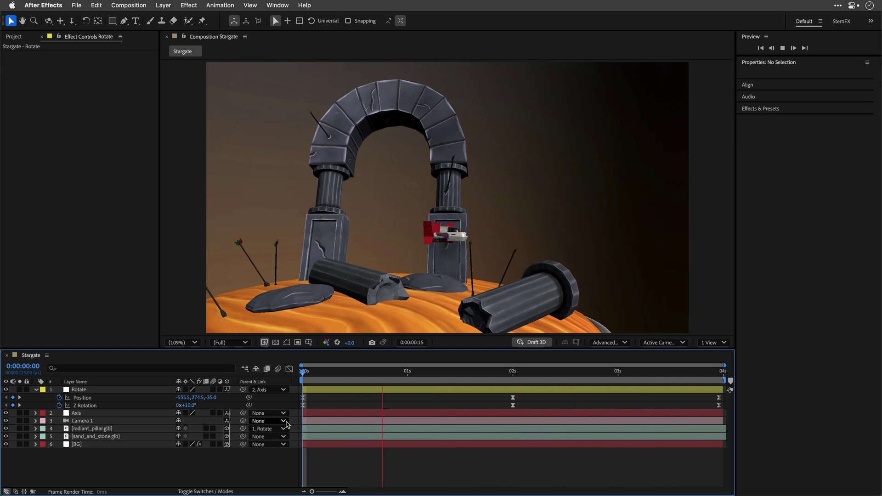
pyautogui.moveTo(484, 371); pyautogui.dragTo(513, 371)
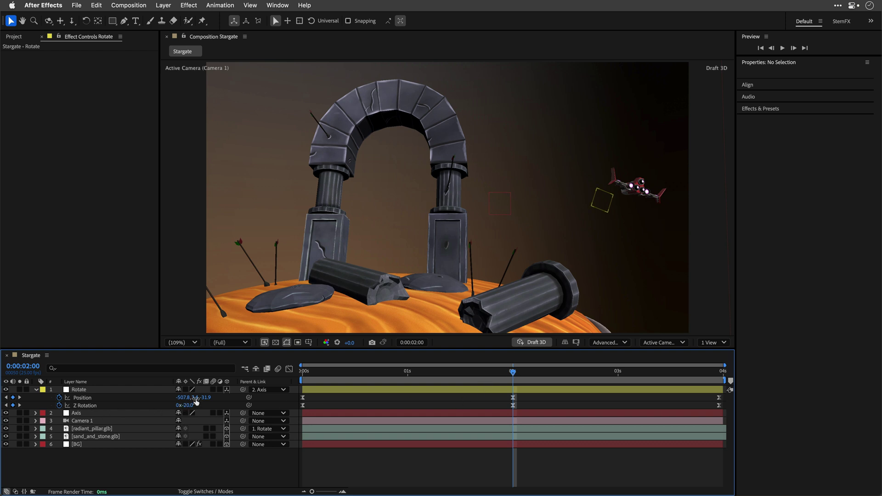
pyautogui.moveTo(195, 399); pyautogui.dragTo(158, 401)
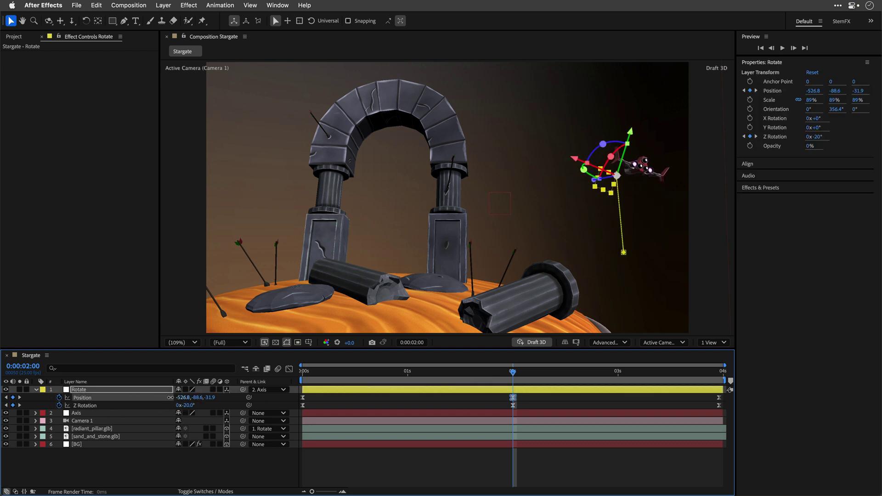
pyautogui.moveTo(183, 398); pyautogui.dragTo(217, 398)
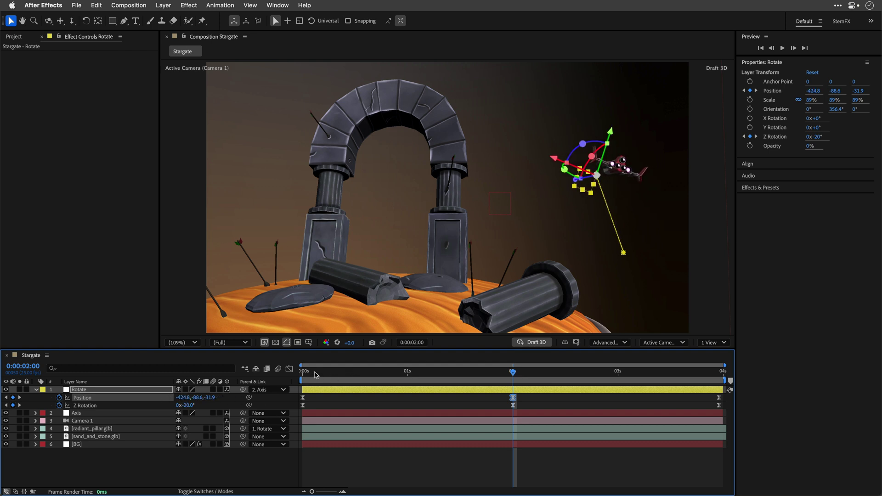
pyautogui.moveTo(315, 375); pyautogui.dragTo(294, 374)
pyautogui.press('space')
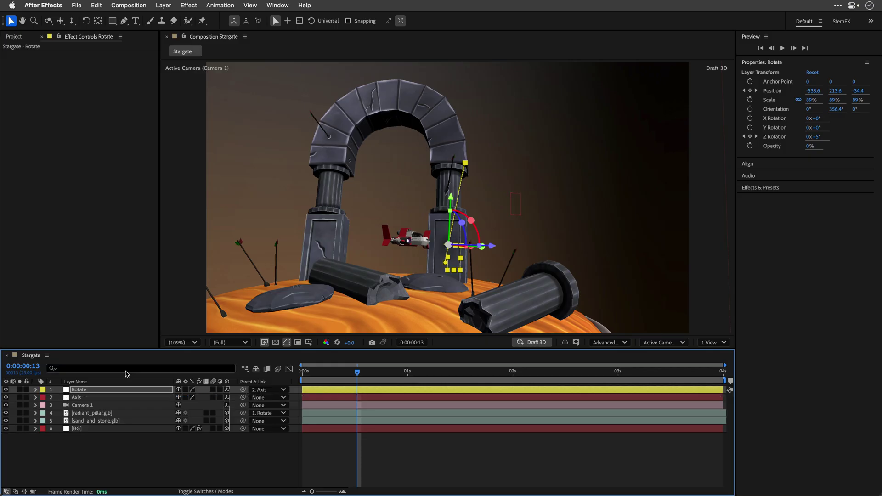
# Step: Create a new Environment Light 1 layer
pyautogui.click(163, 5)
pyautogui.moveTo(166, 21)
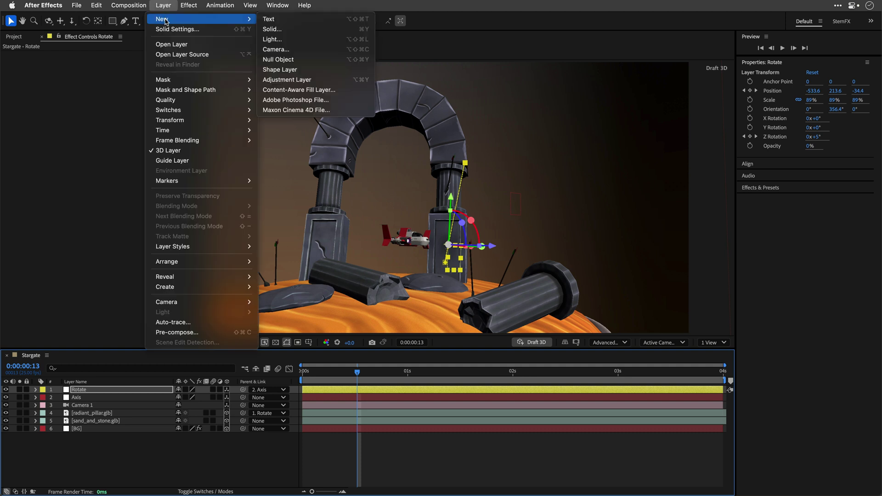
pyautogui.click(272, 39)
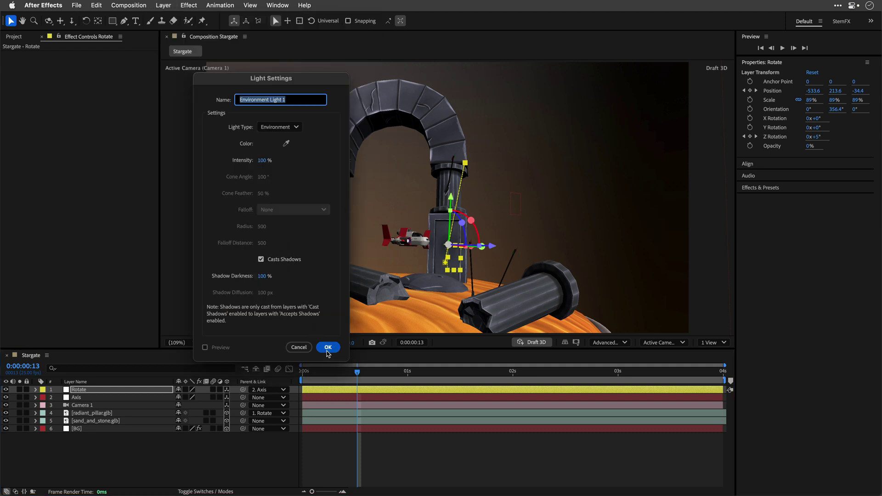
pyautogui.click(328, 348)
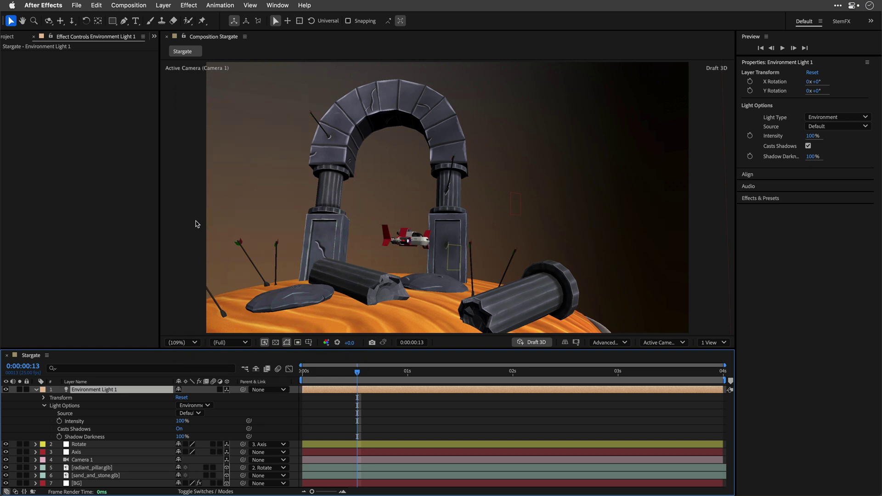
# Step: Add blue_photo_studio_4k.hdr to the composition and hide its layer
pyautogui.click(16, 37)
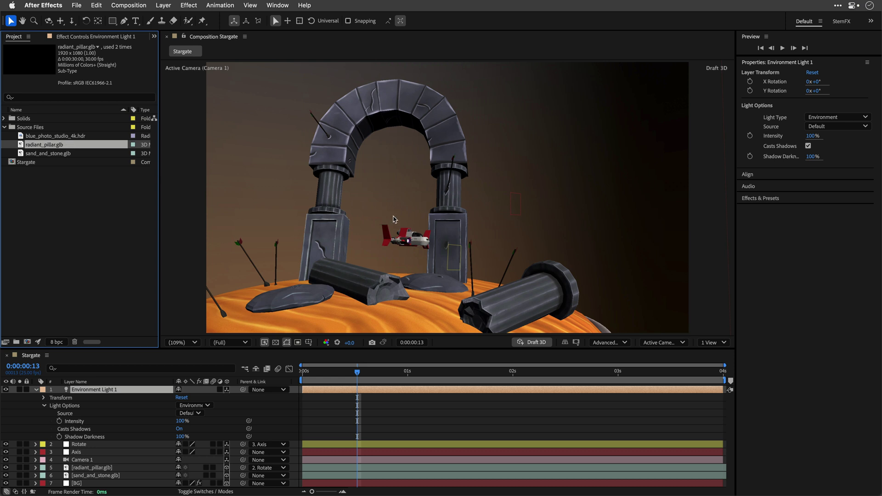
pyautogui.click(51, 137)
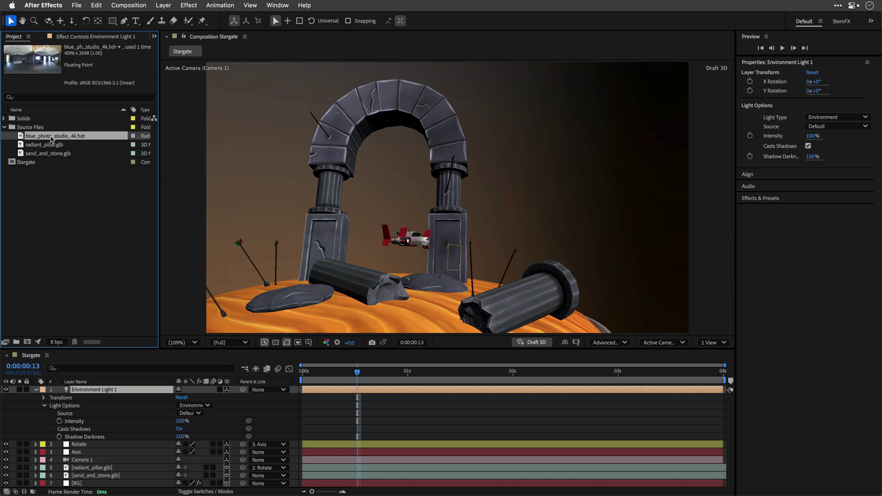
pyautogui.doubleClick(51, 136)
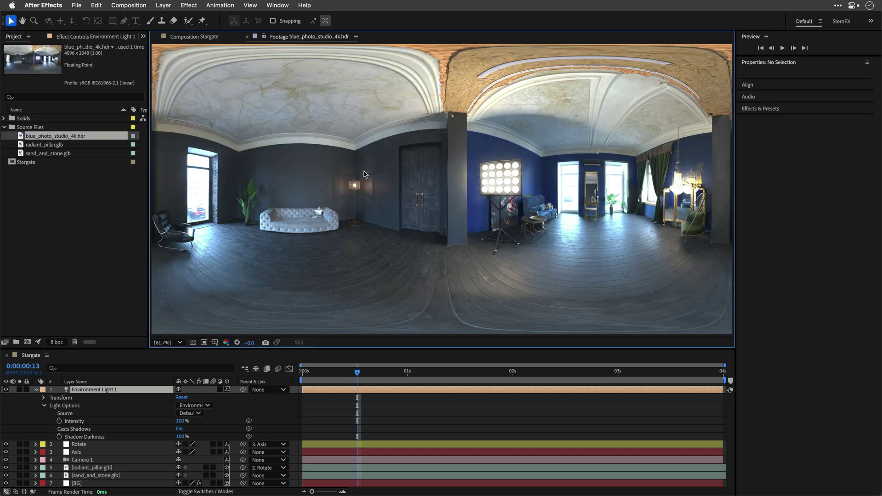
pyautogui.click(247, 36)
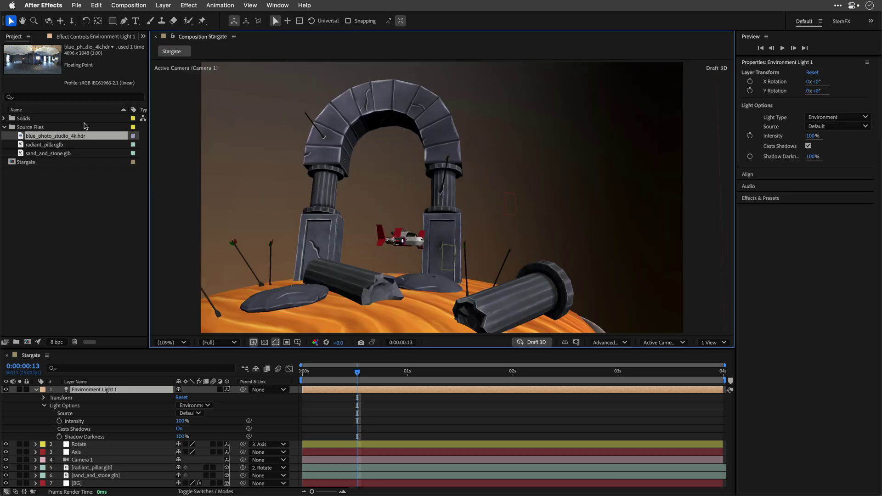
pyautogui.moveTo(76, 137); pyautogui.dragTo(102, 486)
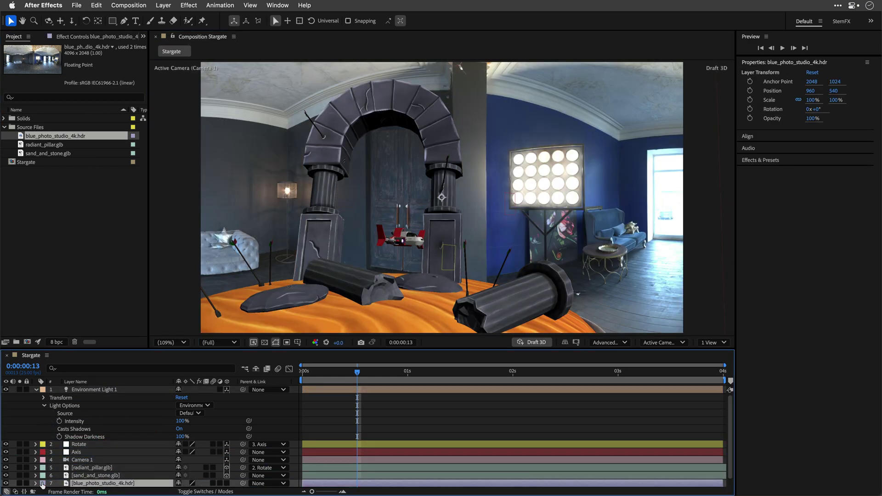
pyautogui.click(5, 483)
# Step: Set Environment Light 1's source to blue_photo_studio_4k.hdr
pyautogui.click(81, 390)
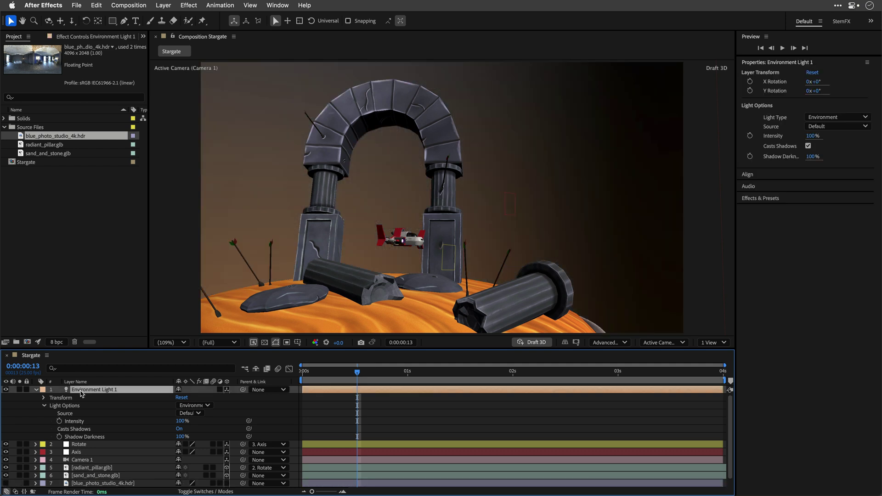
pyautogui.click(843, 129)
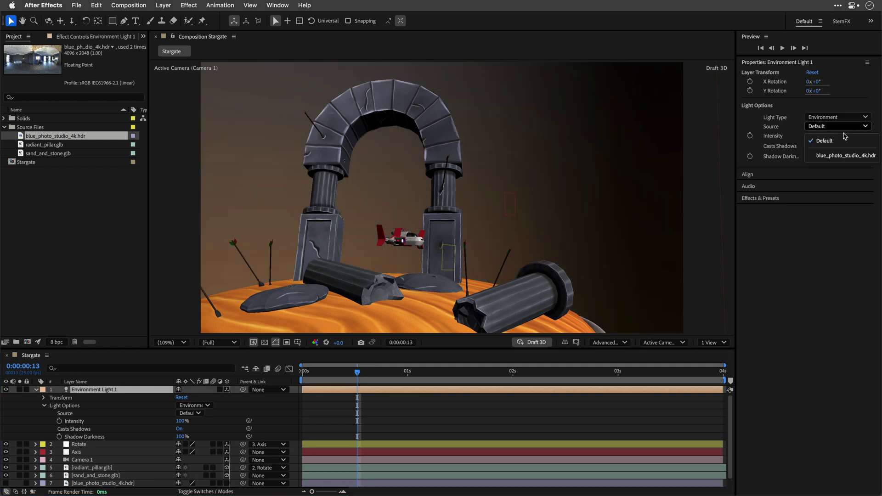
pyautogui.click(843, 156)
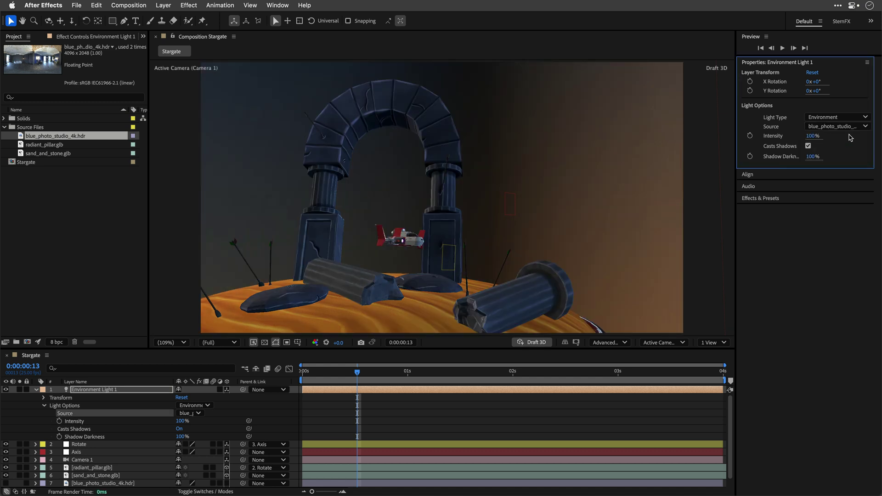
# Step: Return the viewer to full 3D quality and rotate Environment Light 1 around X
pyautogui.click(536, 342)
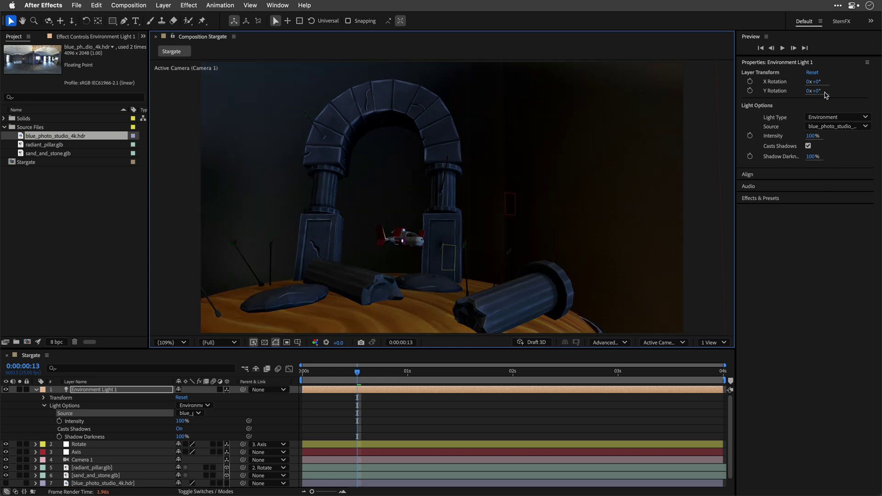
pyautogui.moveTo(813, 82); pyautogui.dragTo(876, 90)
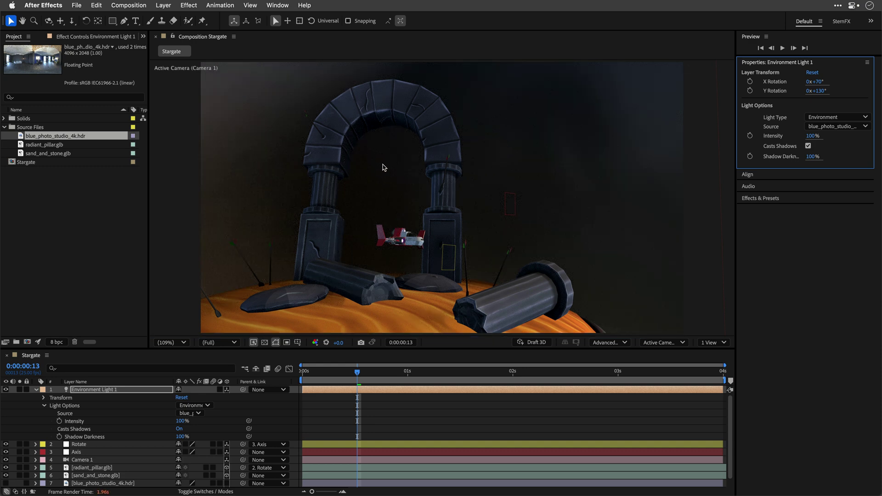
# Step: Add Point Light 1 with an orange colour sampled from the sand at 300% intensity
pyautogui.click(37, 390)
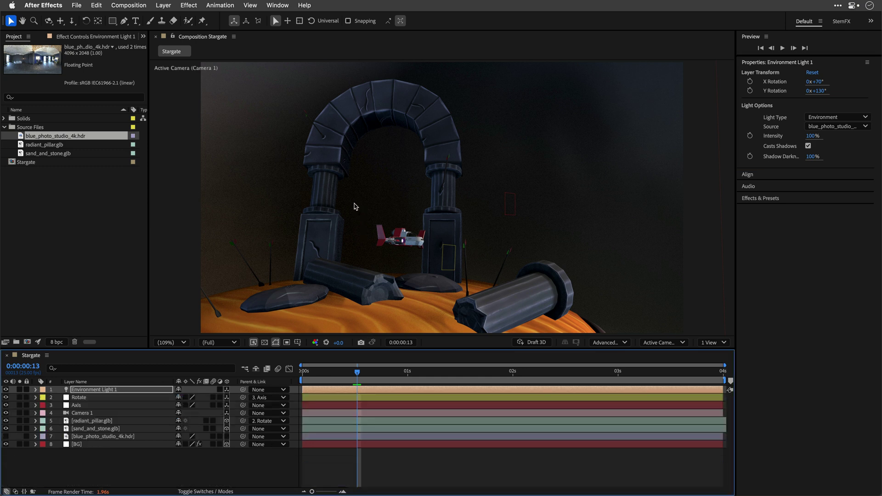
pyautogui.click(164, 4)
pyautogui.moveTo(158, 20)
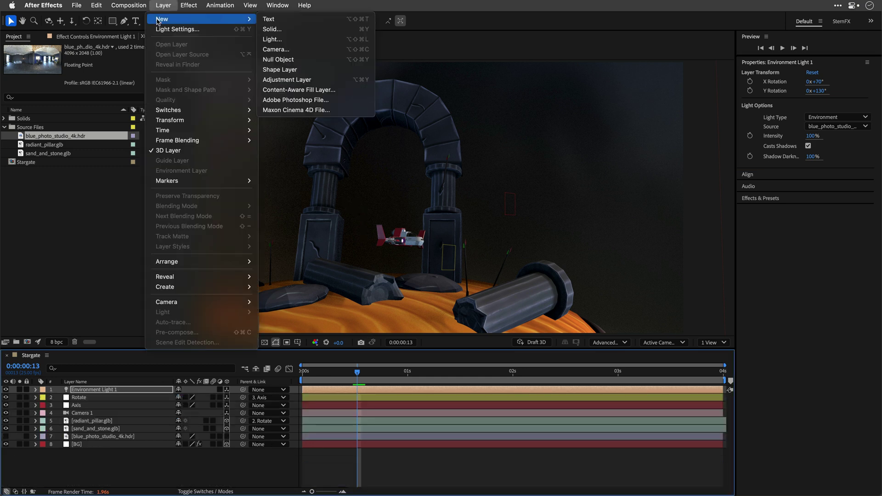
pyautogui.click(275, 39)
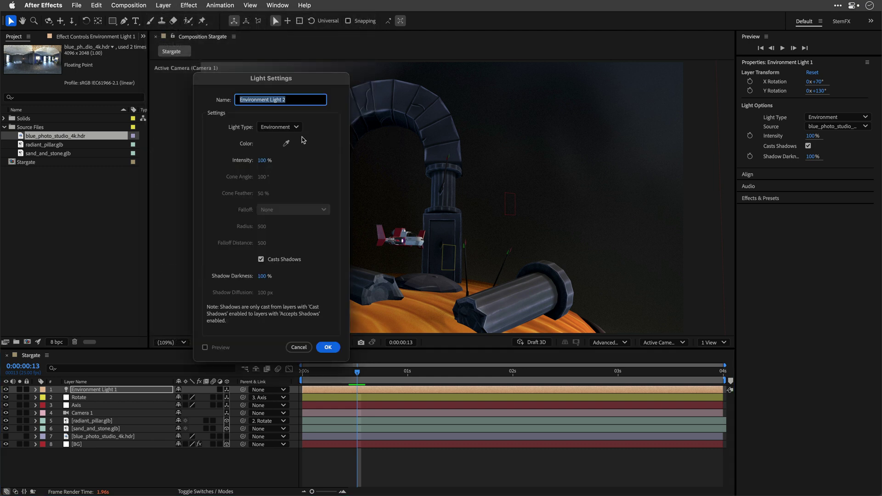
pyautogui.click(285, 128)
pyautogui.click(281, 164)
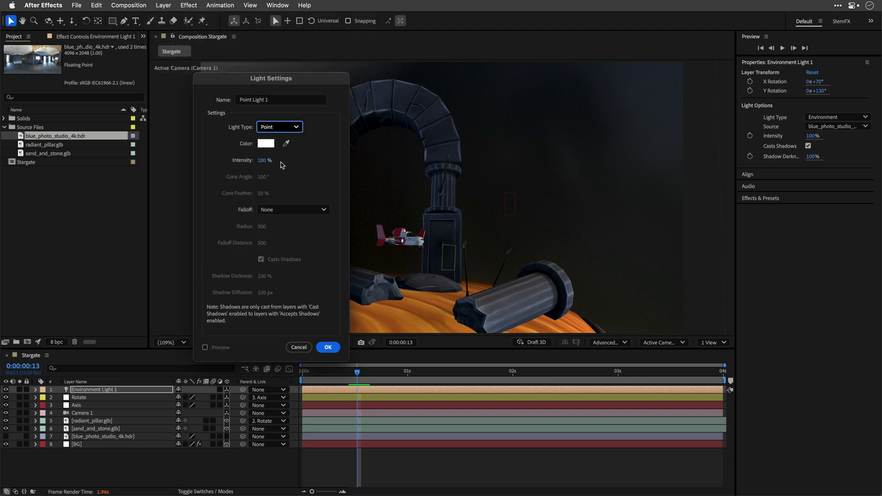
pyautogui.click(285, 143)
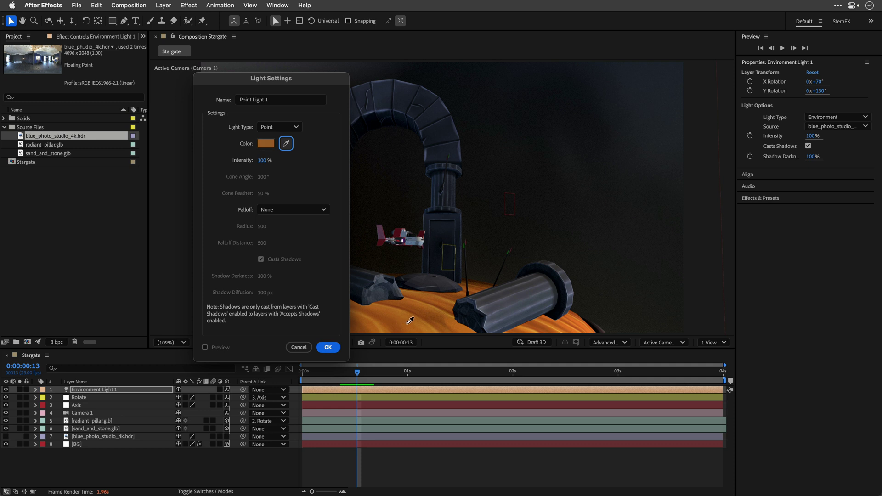
pyautogui.click(406, 310)
pyautogui.click(263, 162)
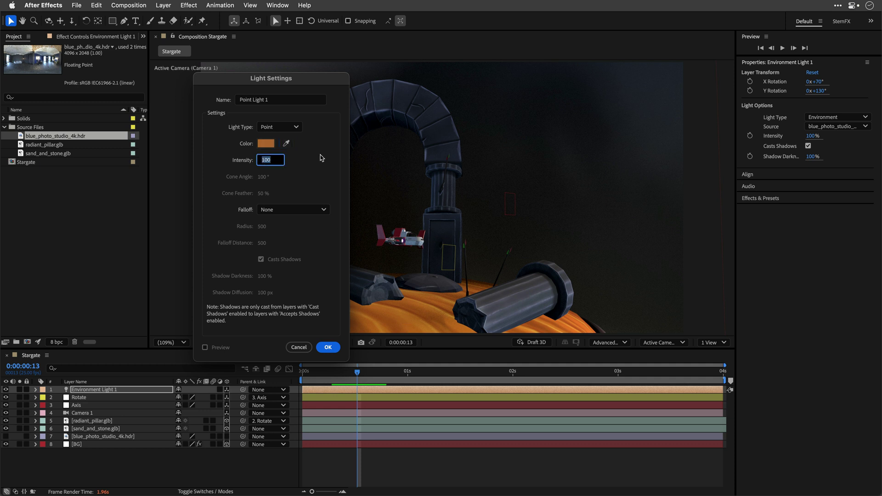
pyautogui.write('30')
pyautogui.click(335, 348)
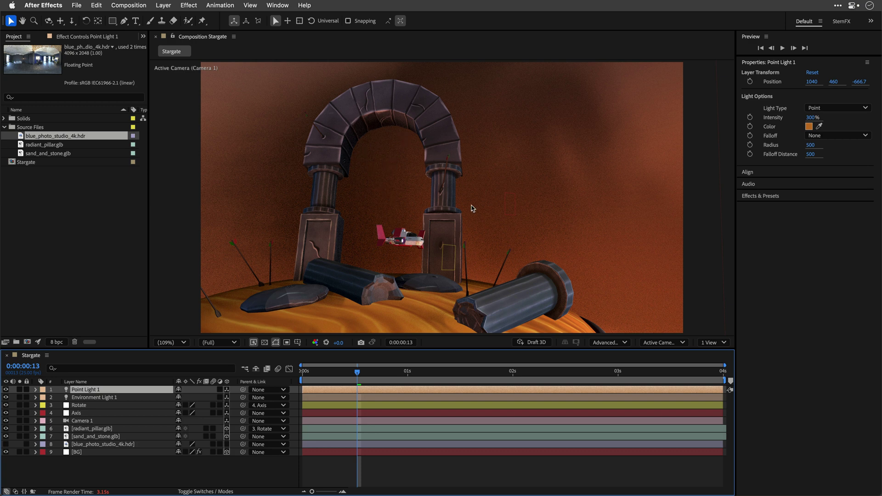
# Step: From Custom View 1, drag Point Light 1 to 904.5, 50.6, 452.3, then return to Active Camera
pyautogui.click(532, 342)
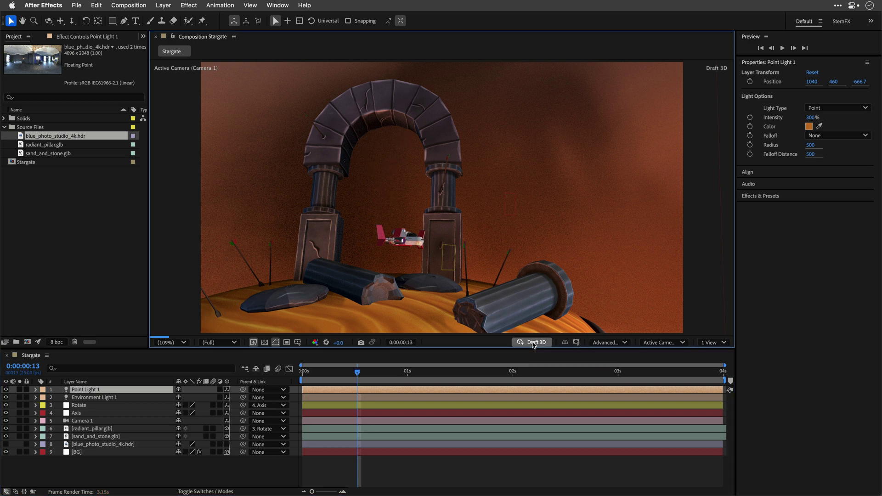
pyautogui.press('F11')
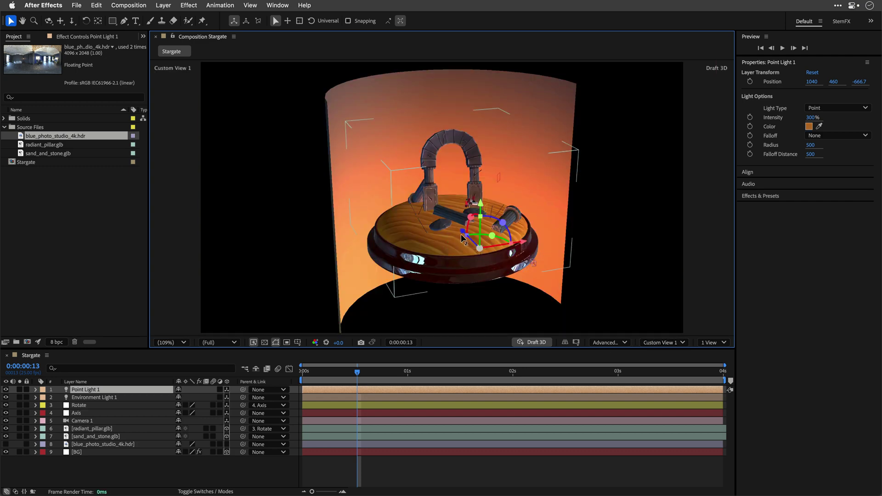
pyautogui.moveTo(462, 235); pyautogui.dragTo(425, 136)
pyautogui.moveTo(472, 174); pyautogui.dragTo(230, 163)
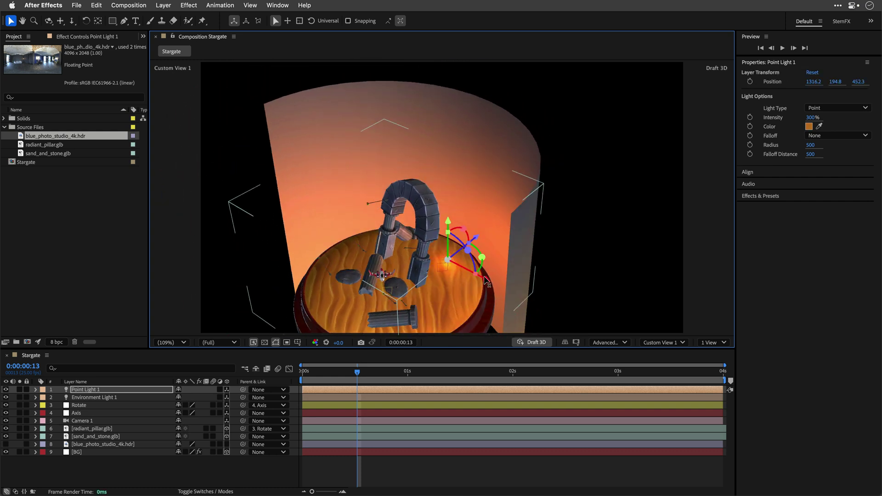
pyautogui.moveTo(485, 277); pyautogui.dragTo(420, 230)
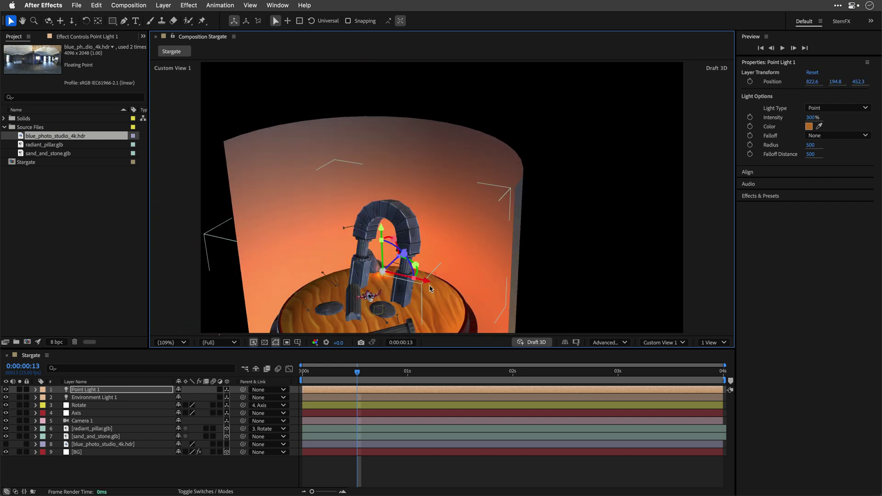
pyautogui.moveTo(431, 283); pyautogui.dragTo(400, 294)
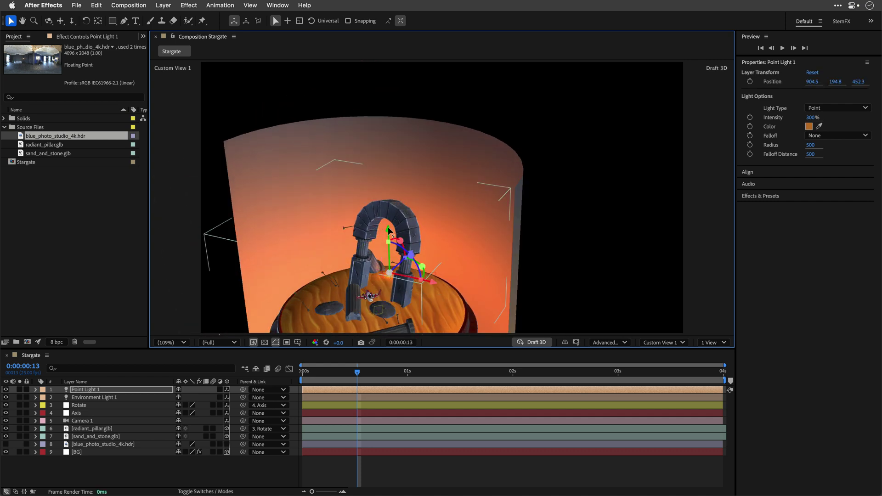
pyautogui.moveTo(390, 234); pyautogui.dragTo(389, 228)
pyautogui.moveTo(394, 260)
pyautogui.mouseDown()
pyautogui.moveTo(449, 252)
pyautogui.moveTo(427, 282)
pyautogui.moveTo(404, 257)
pyautogui.mouseUp()
pyautogui.moveTo(340, 153); pyautogui.dragTo(371, 123)
pyautogui.press('F12')
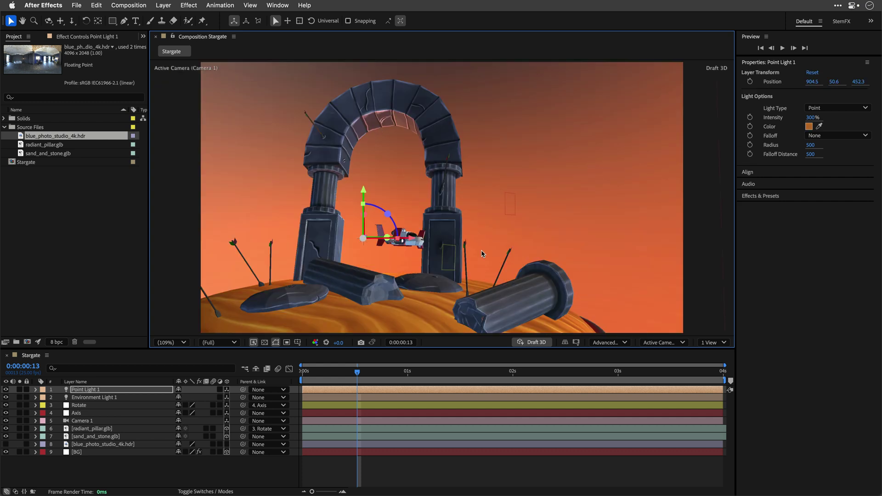
pyautogui.click(536, 344)
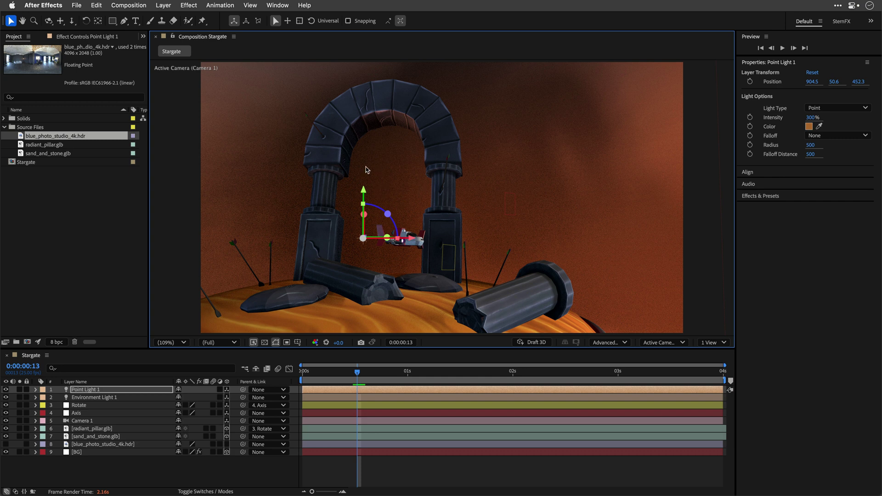
# Step: Move Point Light 1 to 989.6, -74.9, 452.3 and set Smooth falloff with Radius 1000
pyautogui.moveTo(411, 239); pyautogui.dragTo(441, 252)
pyautogui.moveTo(373, 187); pyautogui.dragTo(429, 216)
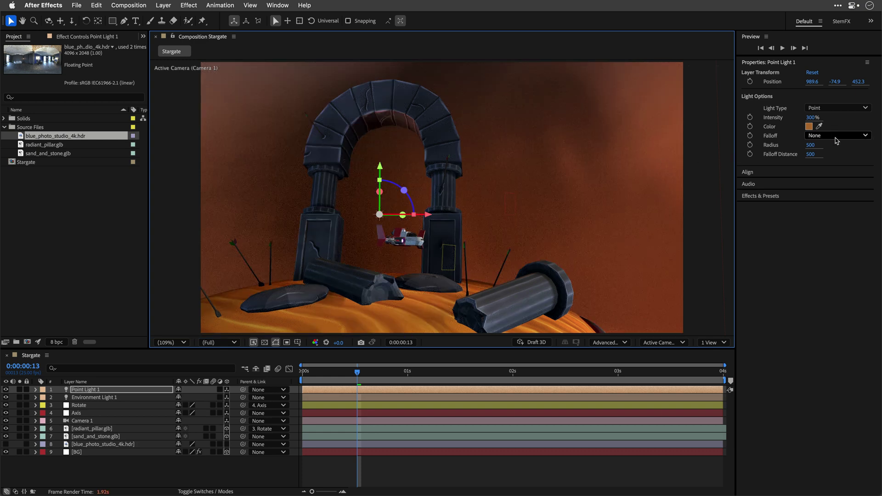
pyautogui.click(852, 136)
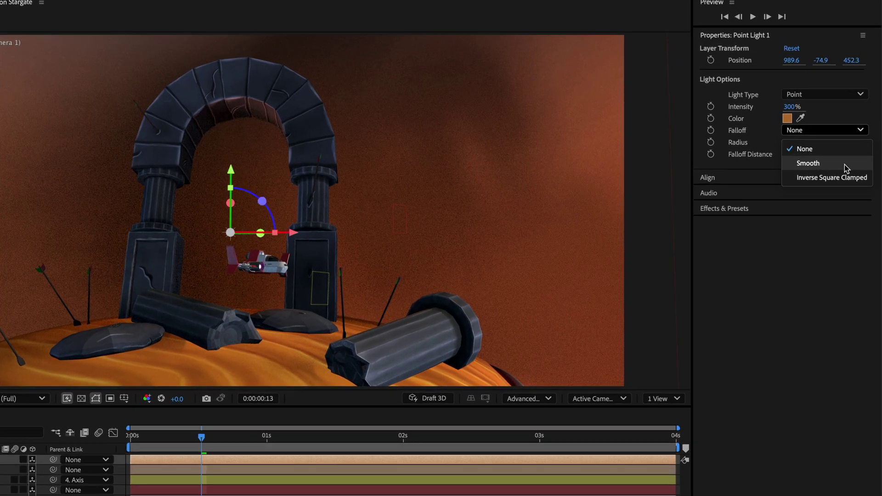
pyautogui.click(851, 161)
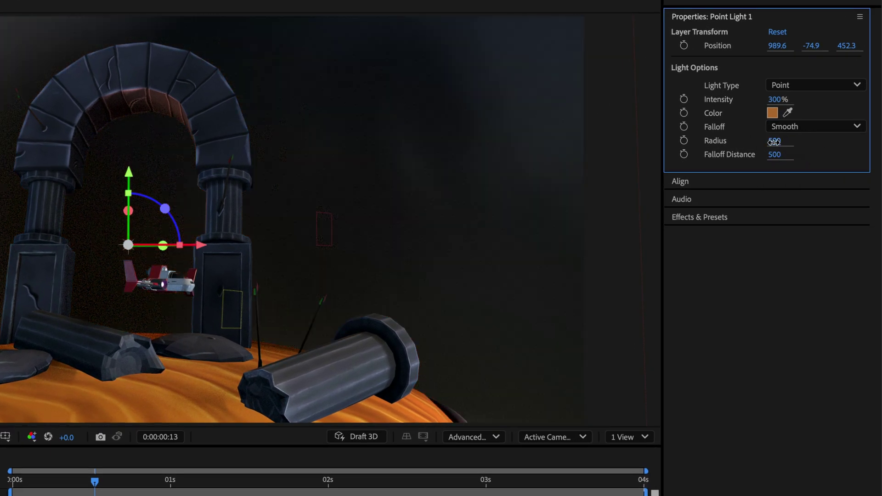
pyautogui.click(773, 143)
pyautogui.write('10')
pyautogui.write('00')
pyautogui.press('Return')
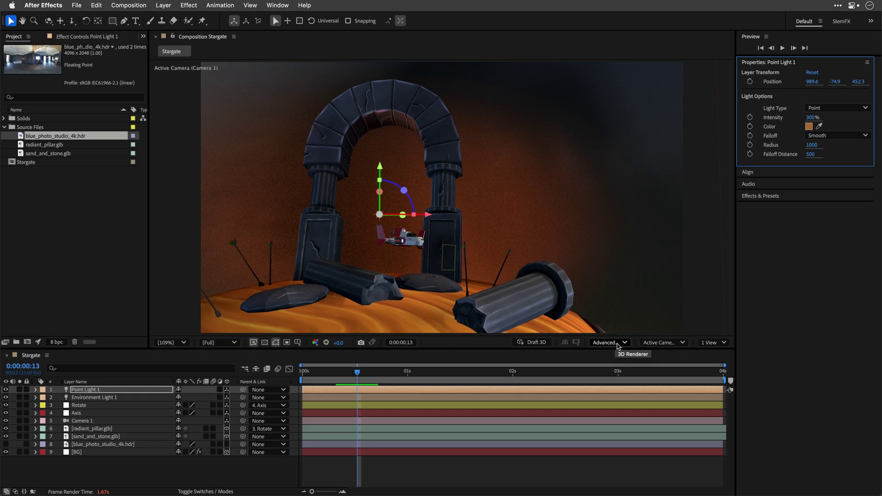
# Step: Set Renderer Options to quality 20 with Full (16 MB) shadows, then move Point Light 1 to Z 89.3
pyautogui.click(617, 346)
pyautogui.click(621, 393)
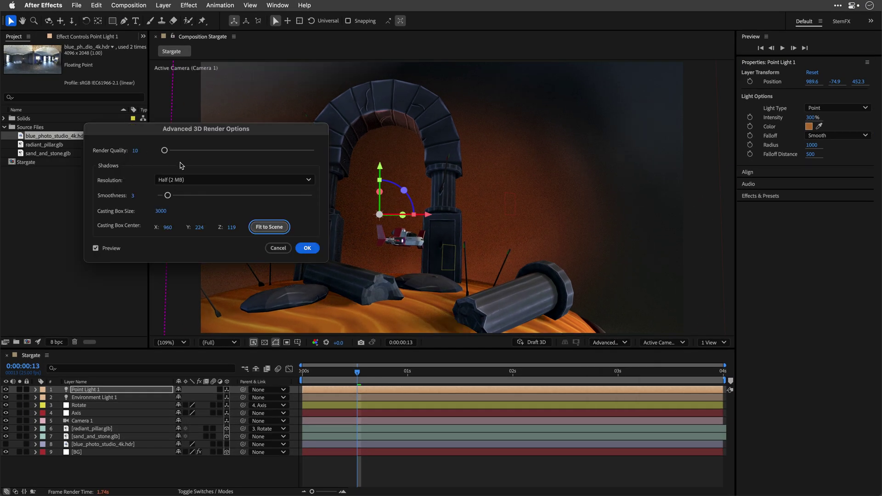
pyautogui.click(135, 151)
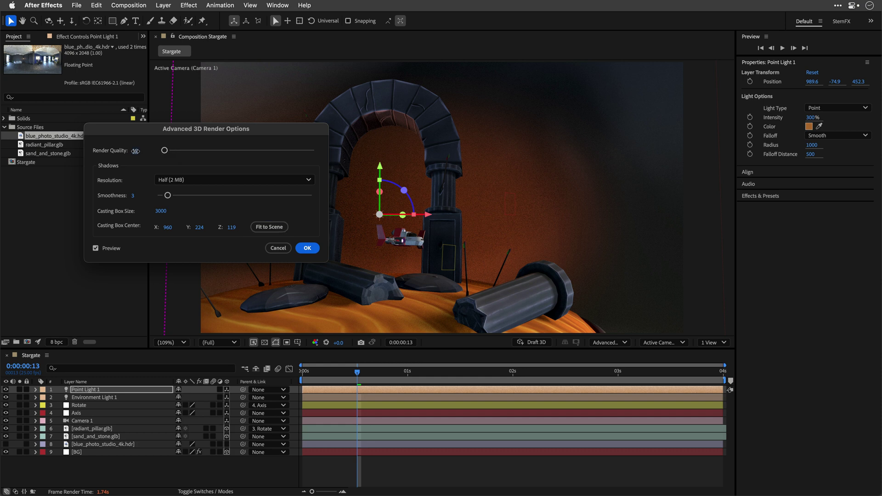
pyautogui.write('20')
pyautogui.click(244, 179)
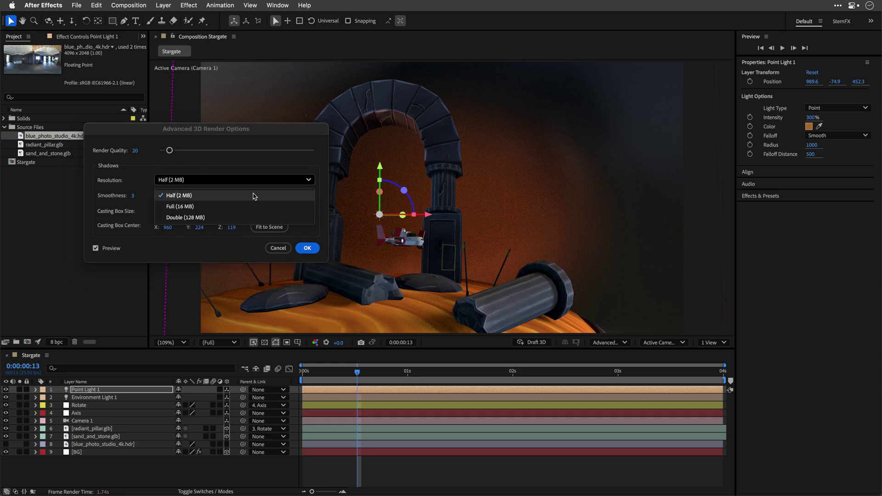
pyautogui.click(253, 206)
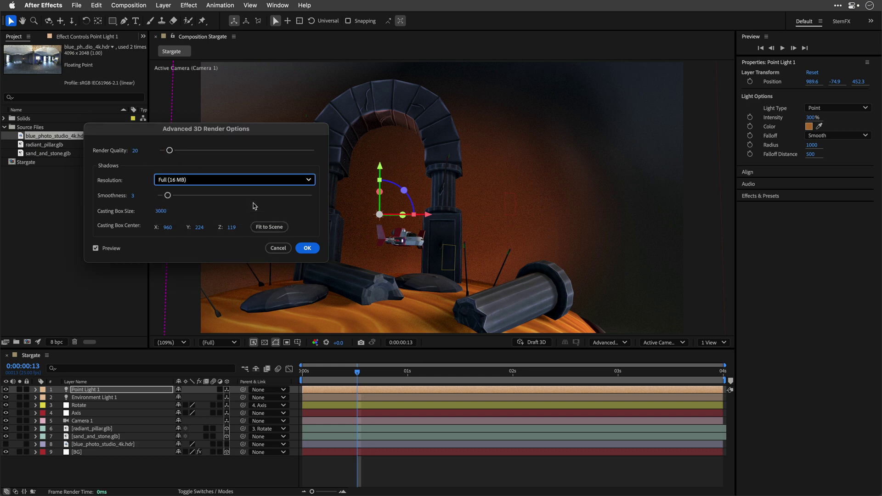
pyautogui.click(308, 248)
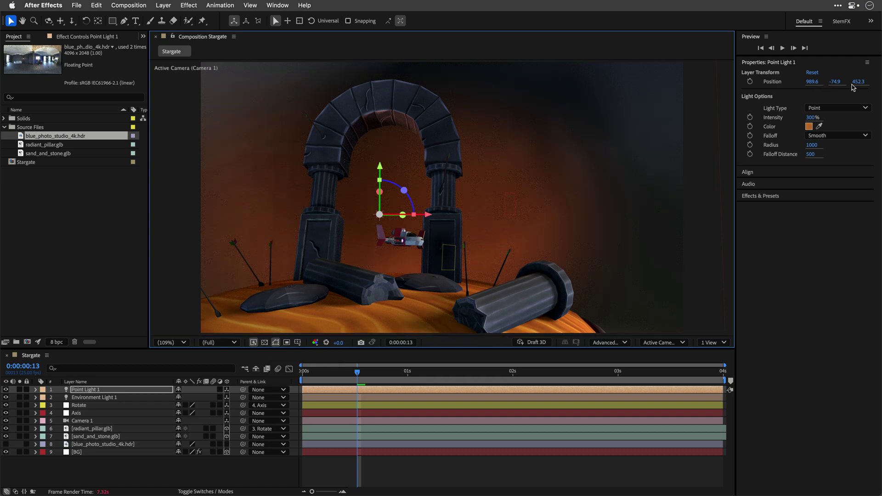
pyautogui.moveTo(858, 84); pyautogui.dragTo(705, 96)
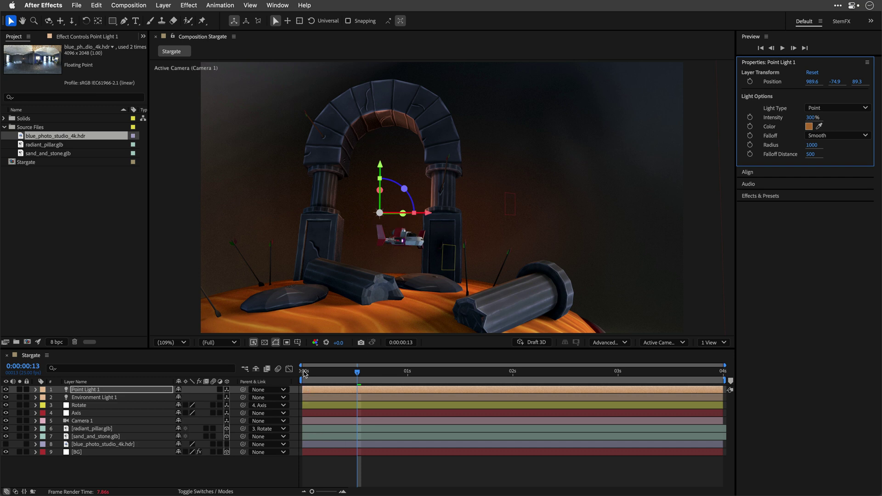
# Step: Preview the Stargate animation from 0:00:00:00 in a maximized Composition viewer
pyautogui.click(303, 373)
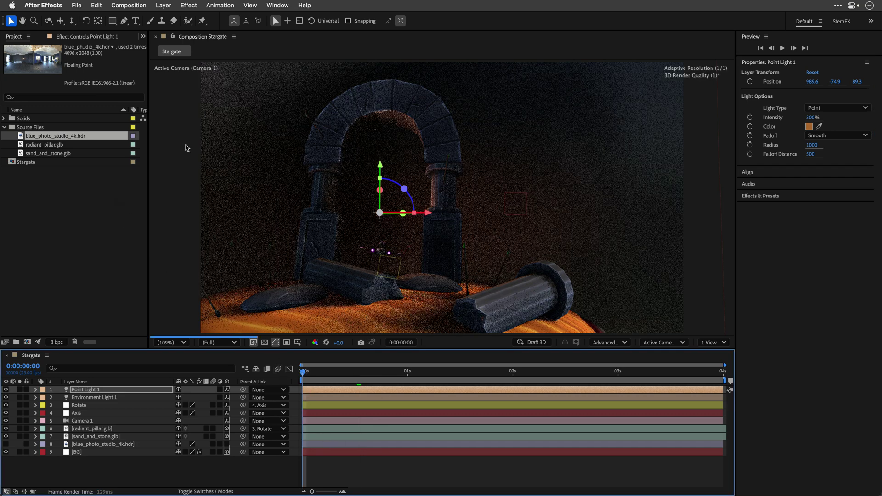
pyautogui.press('`')
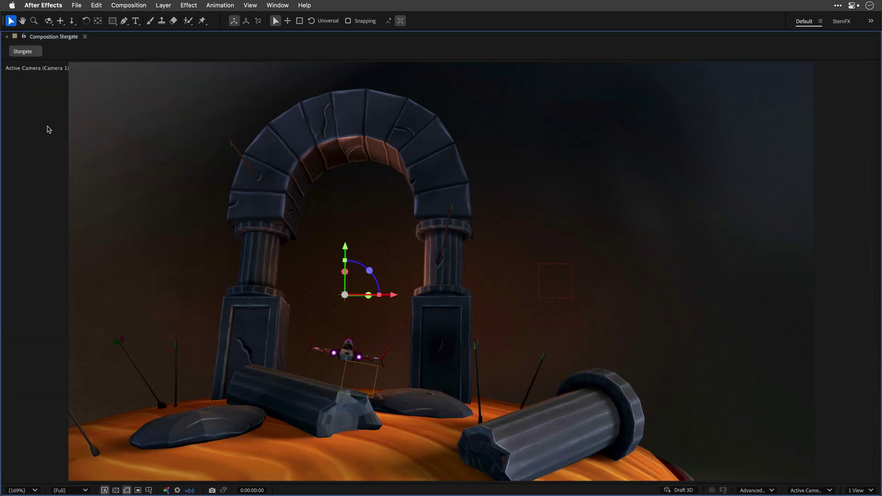
pyautogui.press('space')
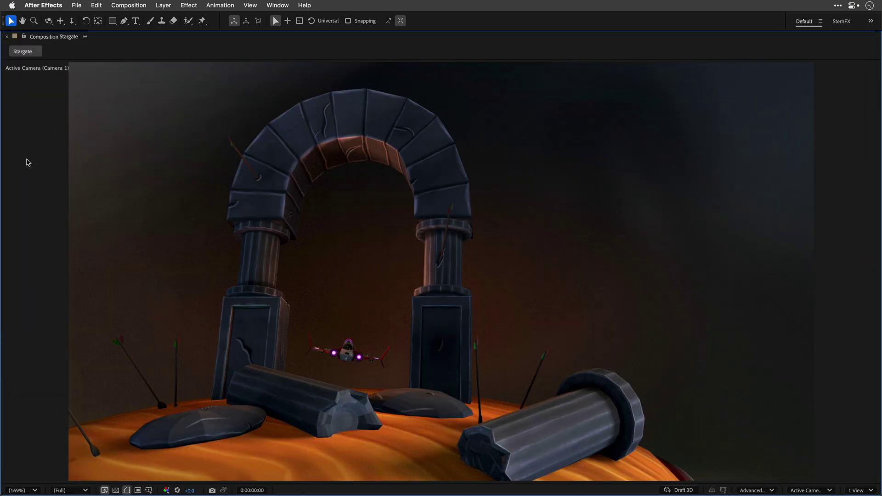